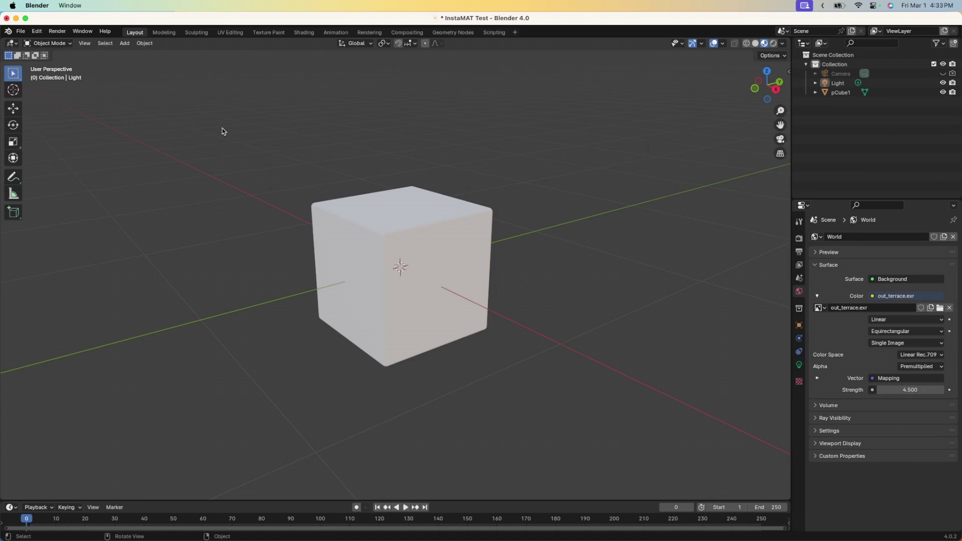
Install InstaMAT for Blender.zip from Preferences > Add-ons and enable the add-on.
{"action": "left_click", "coordinate": [37, 32]}
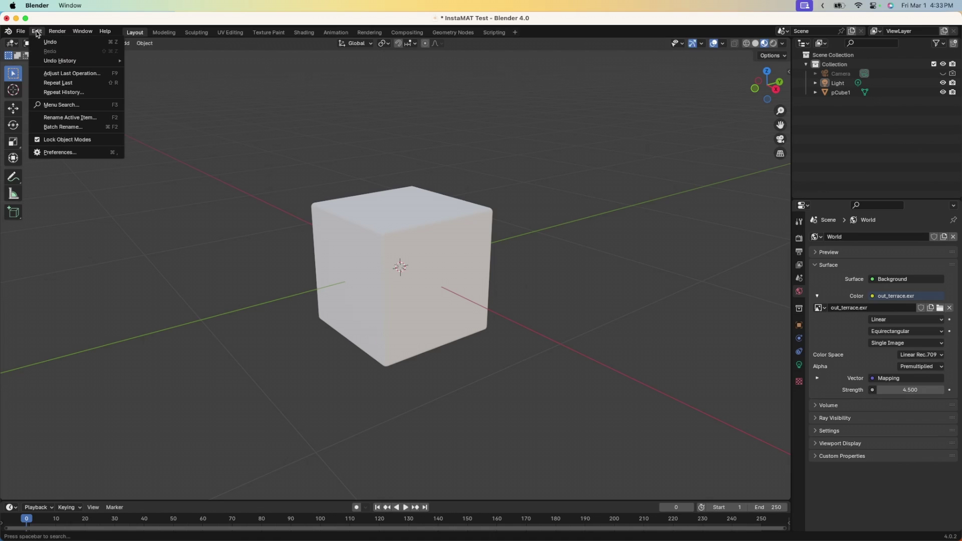
{"action": "left_click", "coordinate": [72, 153]}
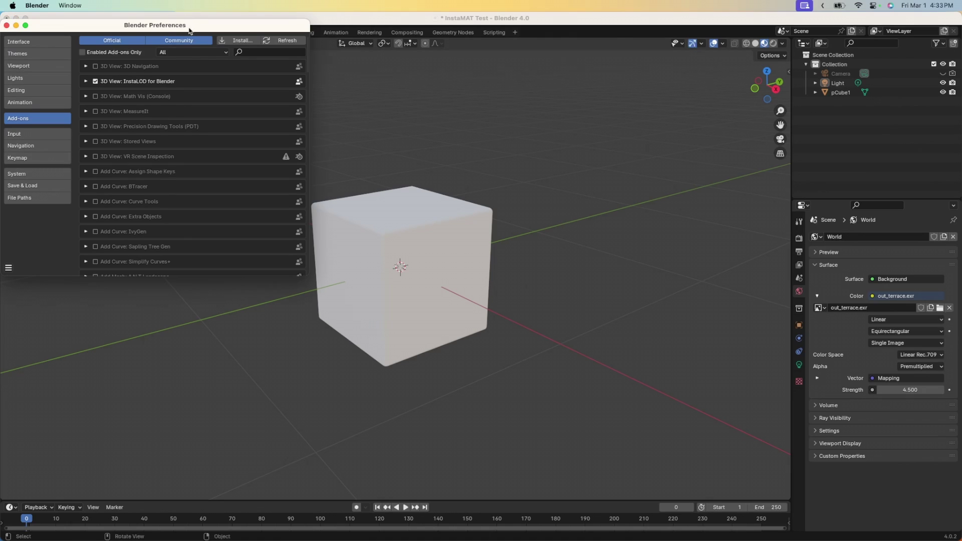
{"action": "left_click_drag", "start_coordinate": [189, 31], "coordinate": [235, 35]}
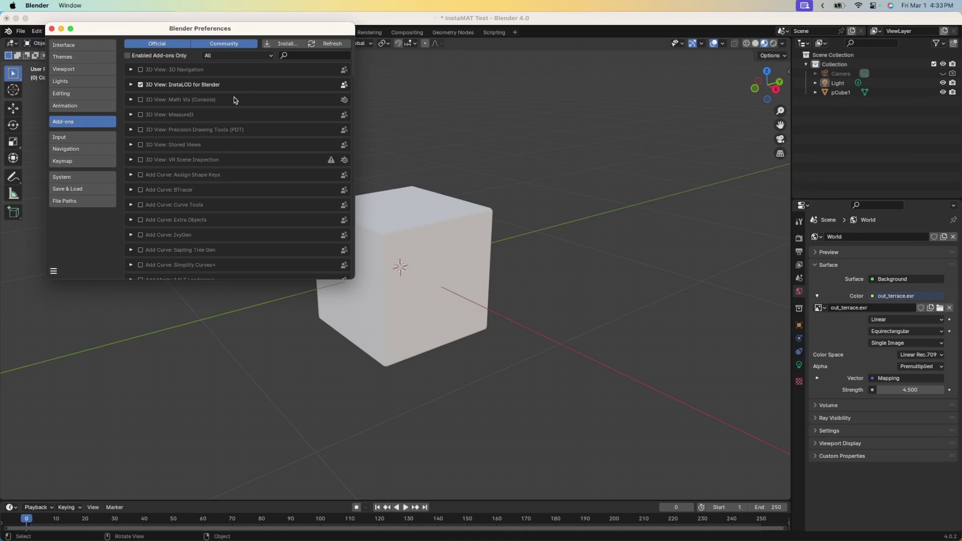
{"action": "left_click", "coordinate": [287, 44]}
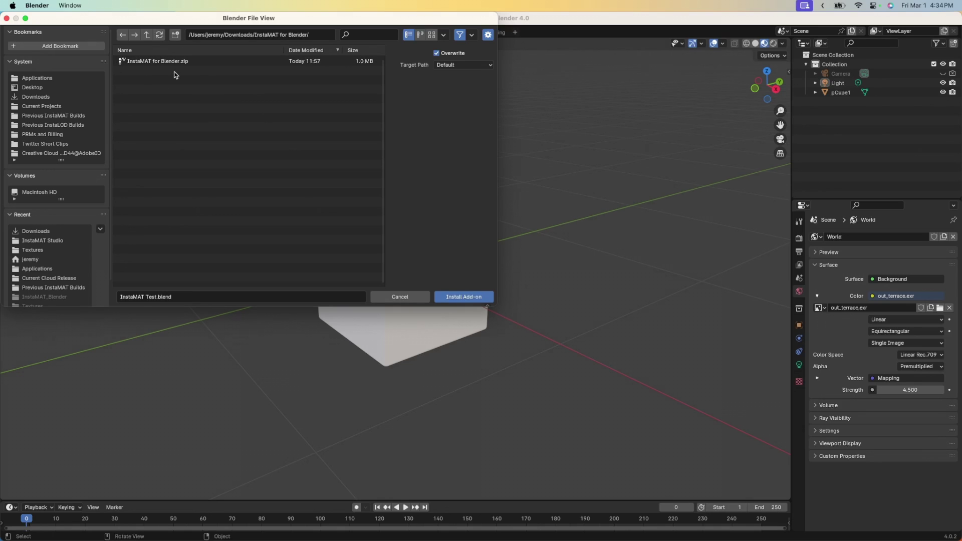
{"action": "left_click", "coordinate": [144, 62]}
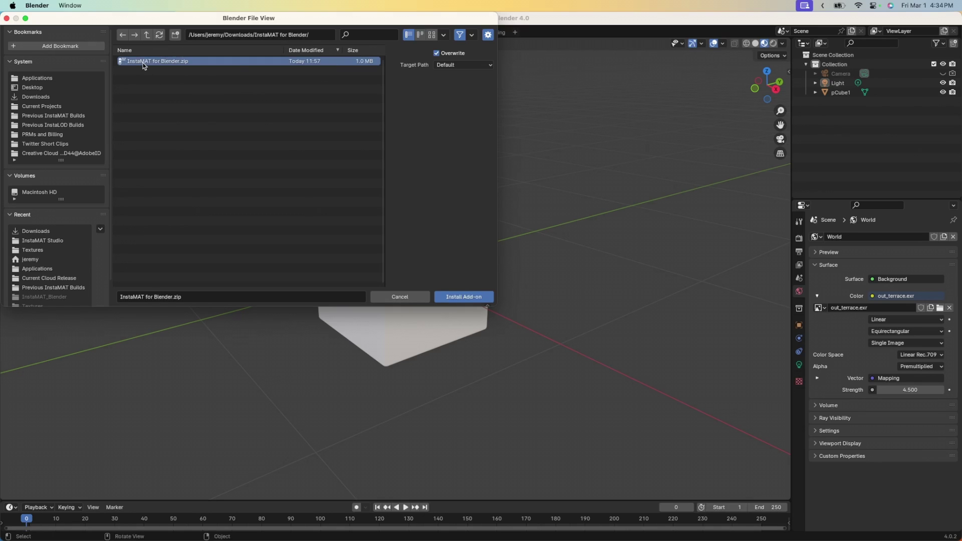
{"action": "left_click", "coordinate": [464, 296]}
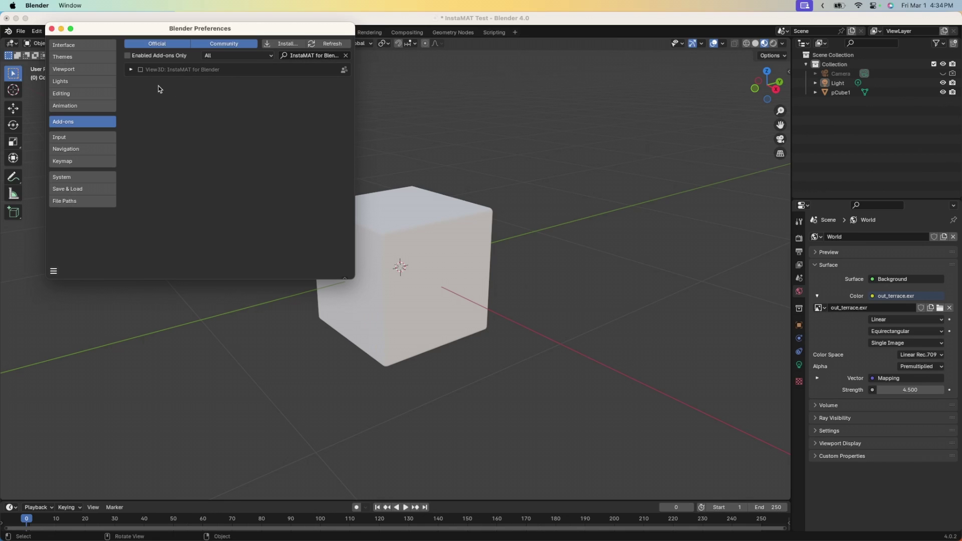
{"action": "left_click", "coordinate": [140, 70]}
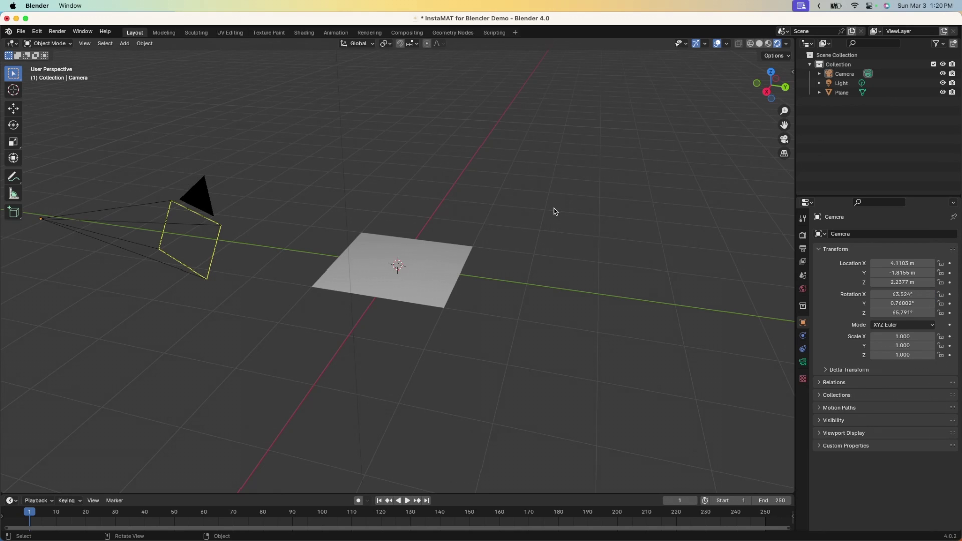
Switch to the Shading workspace and show the InstaMAT tab in the 3D view sidebar.
{"action": "left_click", "coordinate": [300, 32]}
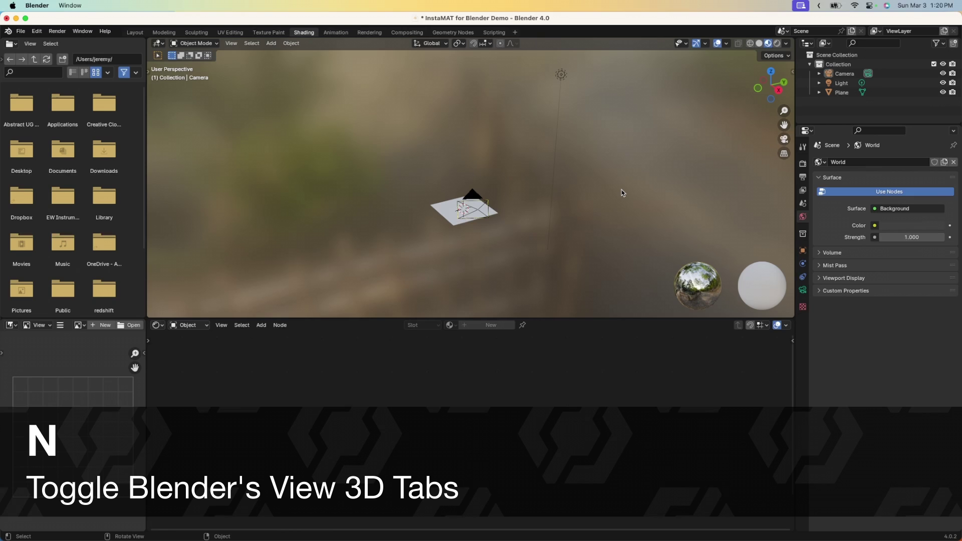
{"action": "key", "text": "n"}
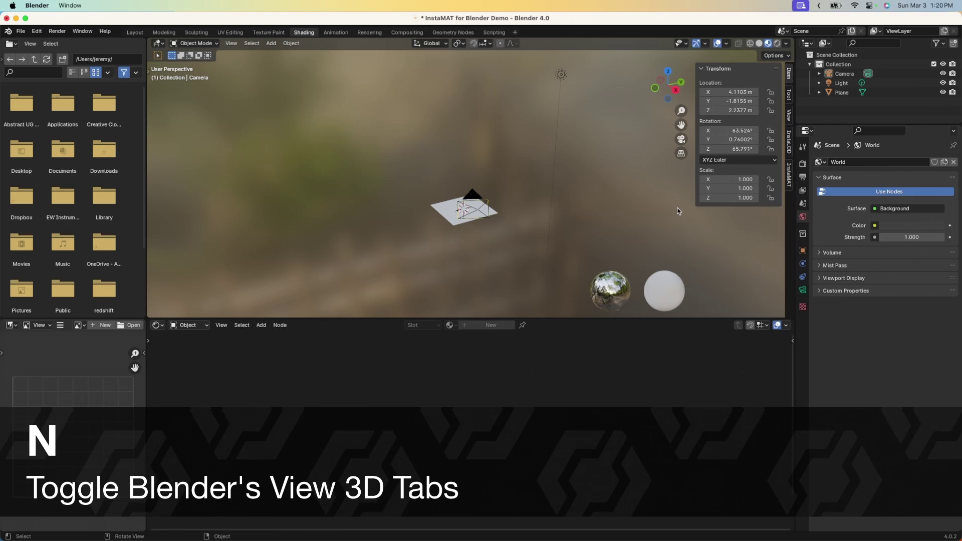
{"action": "left_click", "coordinate": [790, 182]}
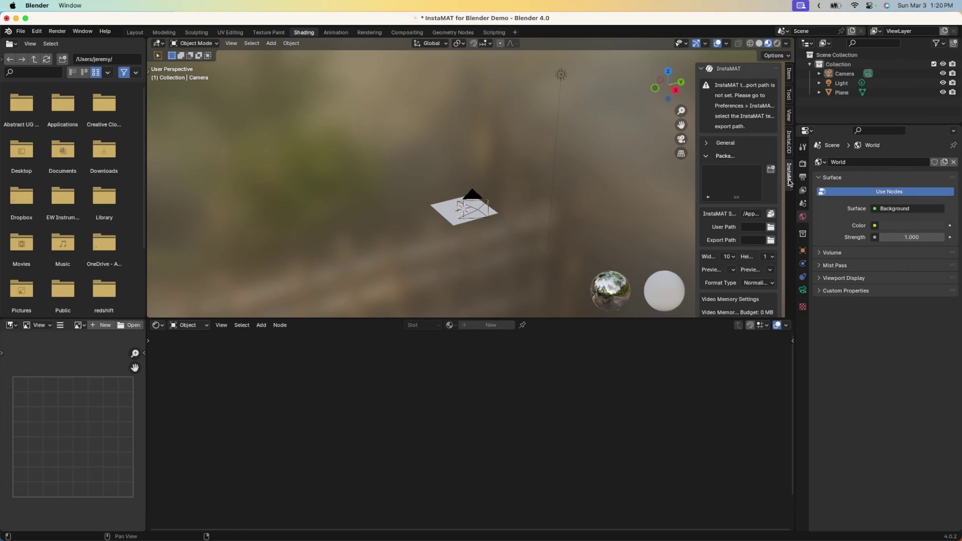
Widen the sidebar and set the InstaMAT User Path to Documents/InstaMAT Studio.
{"action": "left_click_drag", "start_coordinate": [694, 180], "coordinate": [579, 183]}
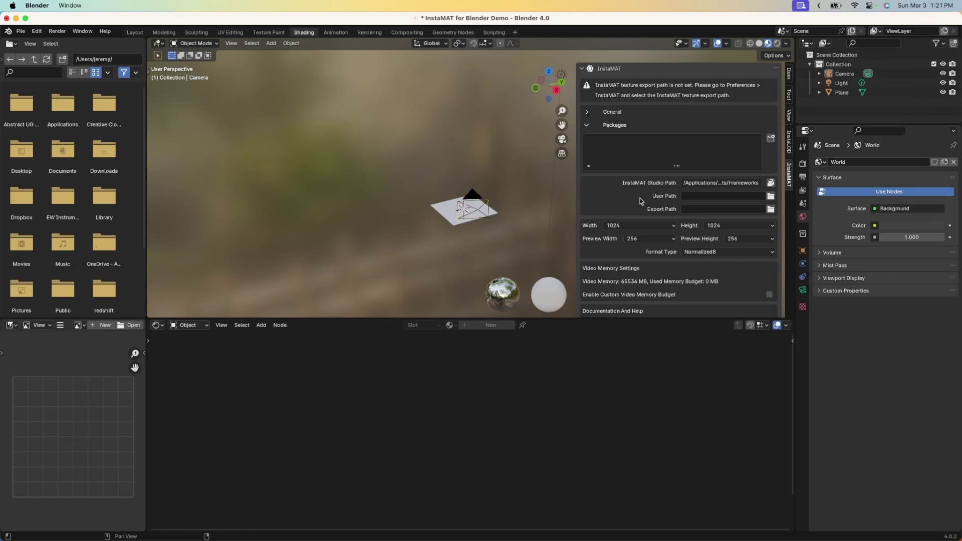
{"action": "left_click", "coordinate": [771, 196]}
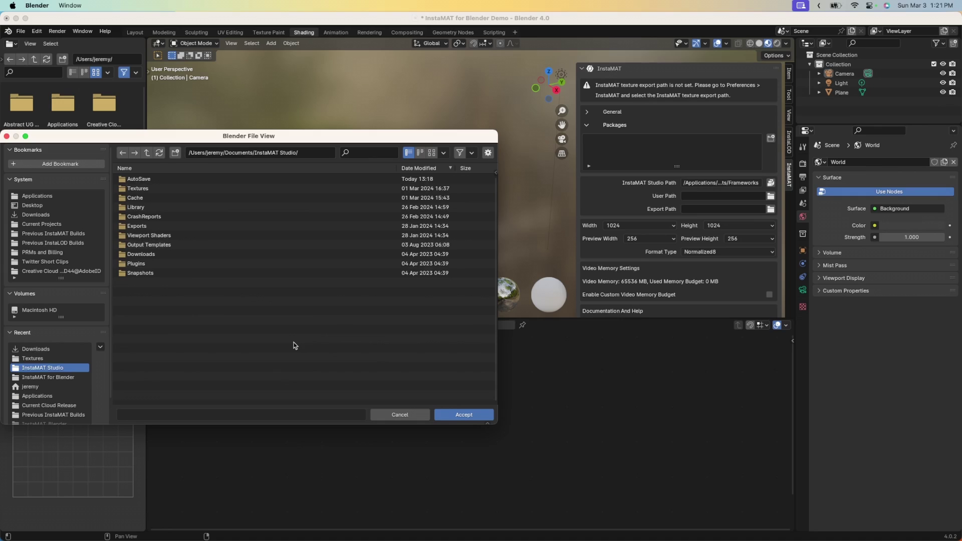
{"action": "left_click", "coordinate": [466, 415]}
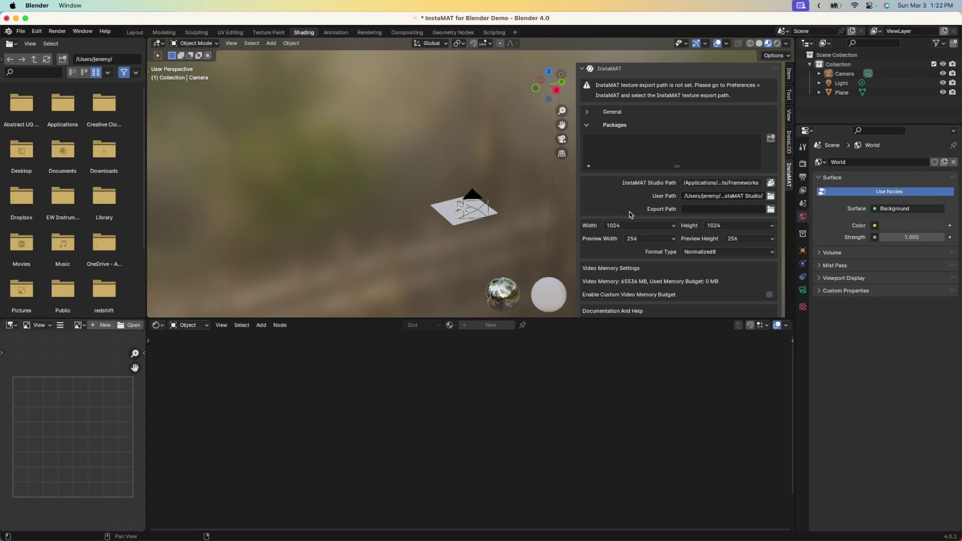
Set the InstaMAT Export Path to the Textures folder inside InstaMAT Studio.
{"action": "left_click", "coordinate": [771, 210]}
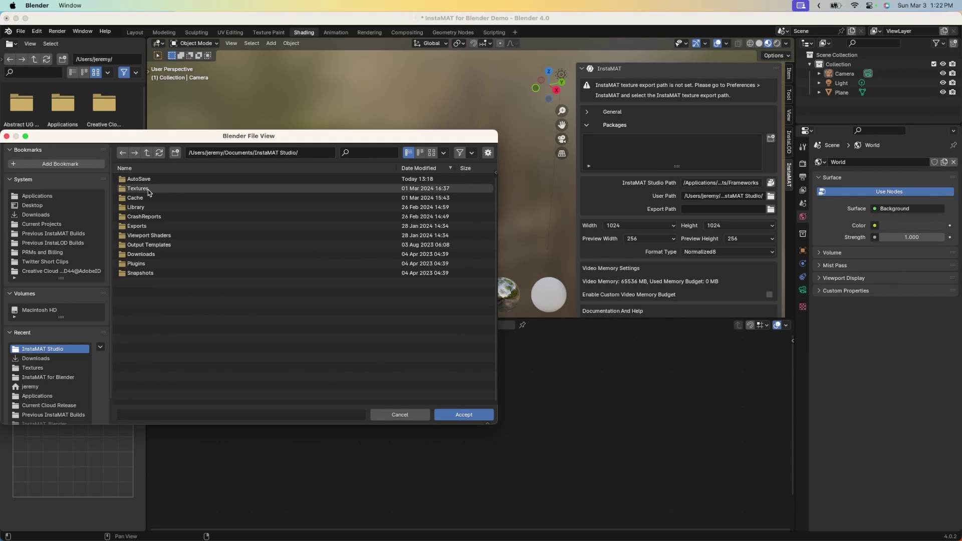
{"action": "double_click", "coordinate": [123, 190]}
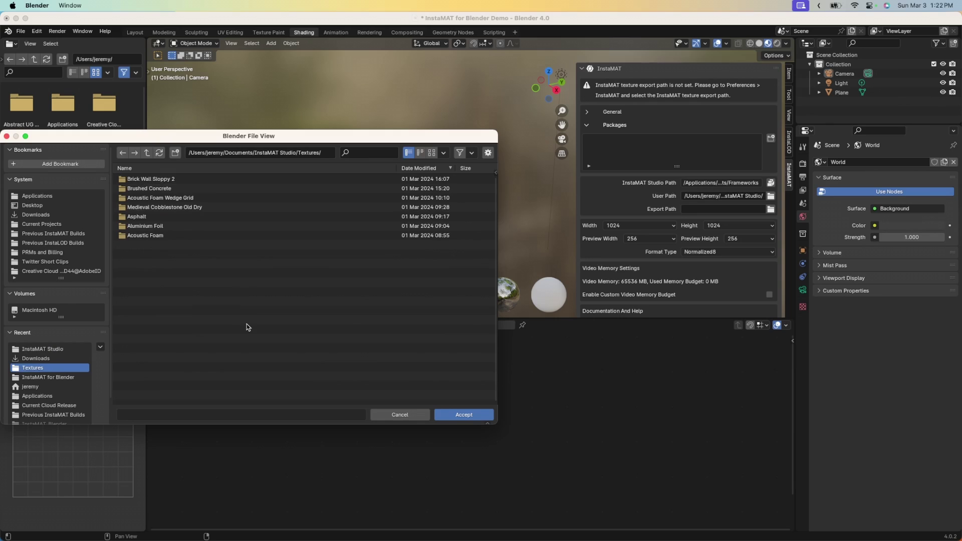
{"action": "left_click", "coordinate": [464, 416]}
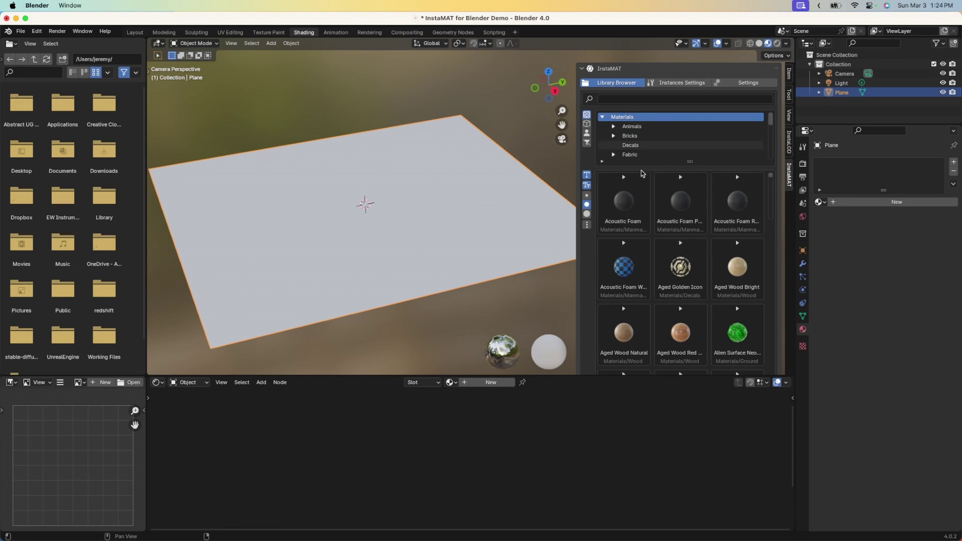
Filter the InstaMAT Library Browser to Ground › Concrete to list Cracked Concrete and similar materials.
{"action": "scroll", "coordinate": [672, 266], "scroll_direction": "down", "scroll_amount": 5}
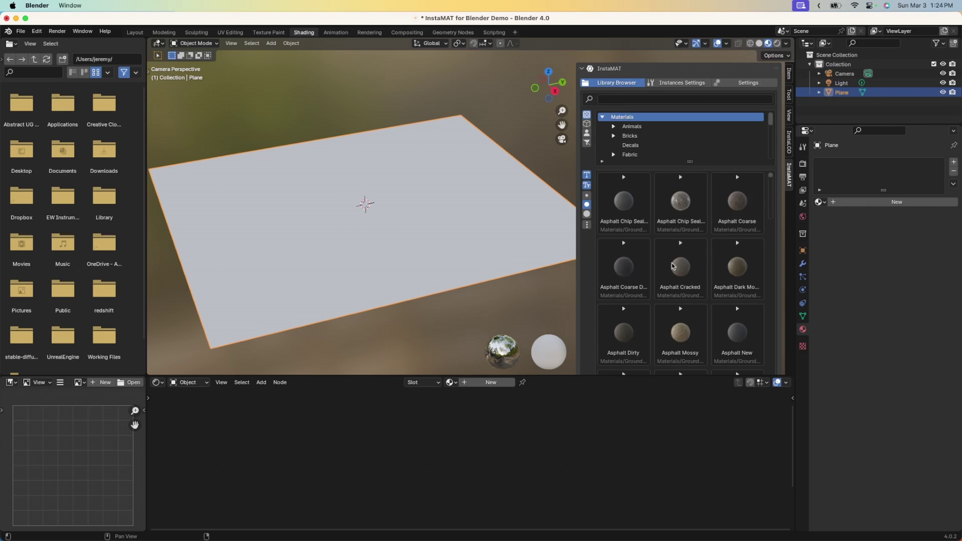
{"action": "scroll", "coordinate": [673, 266], "scroll_direction": "down", "scroll_amount": 8}
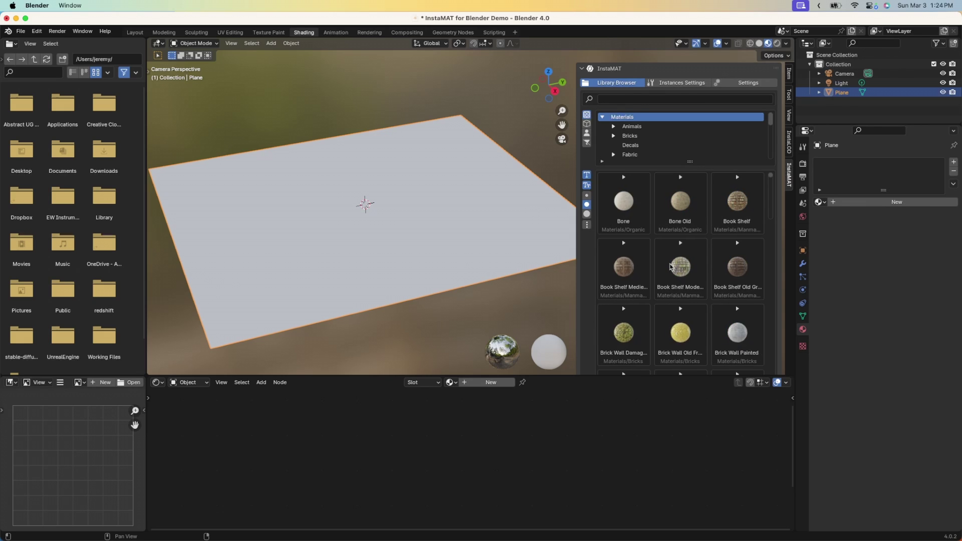
{"action": "scroll", "coordinate": [671, 266], "scroll_direction": "up", "scroll_amount": 12}
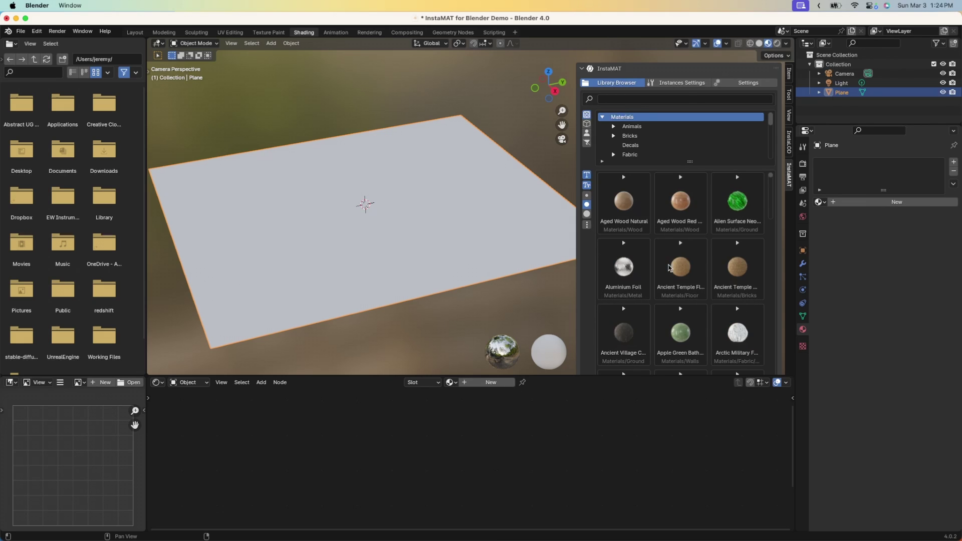
{"action": "scroll", "coordinate": [668, 268], "scroll_direction": "up", "scroll_amount": 3}
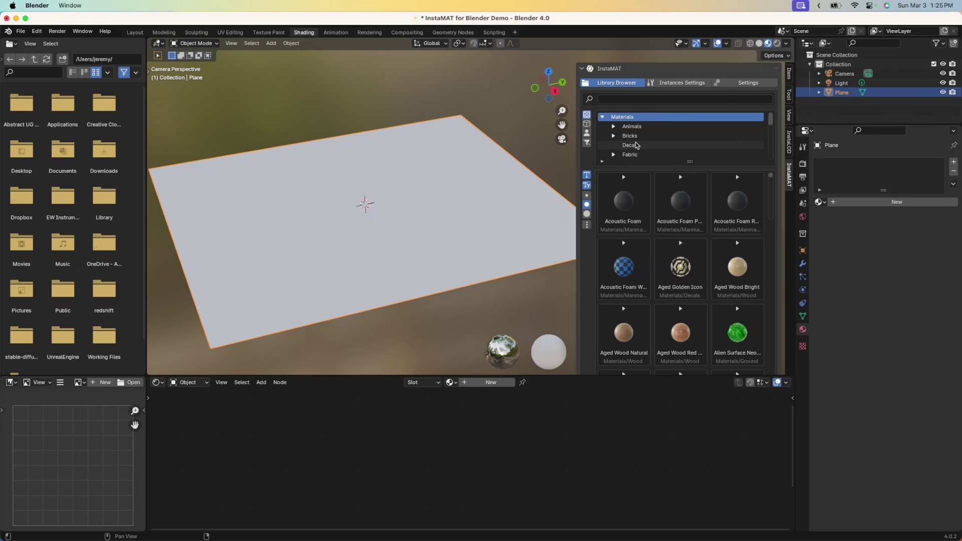
{"action": "scroll", "coordinate": [635, 146], "scroll_direction": "down", "scroll_amount": 4}
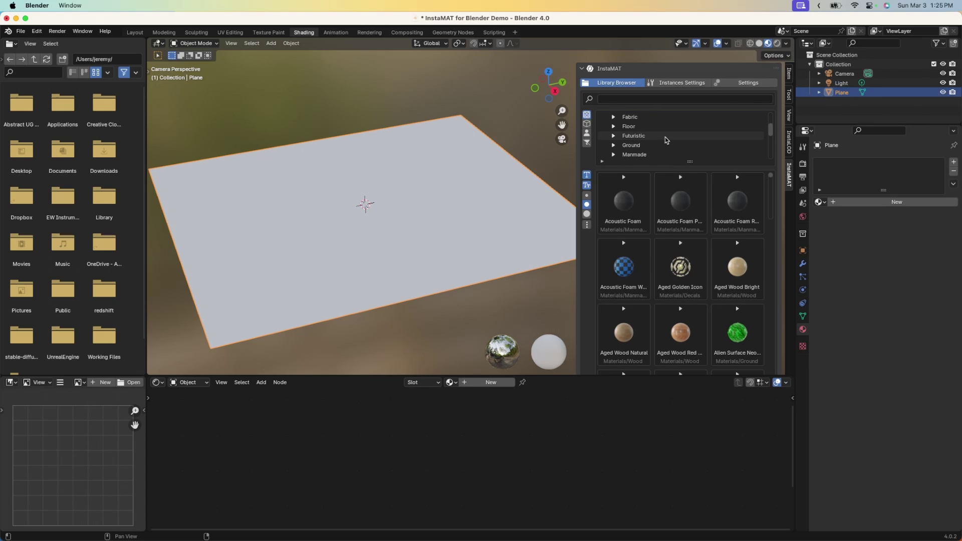
{"action": "scroll", "coordinate": [666, 141], "scroll_direction": "down", "scroll_amount": 1}
{"action": "left_click", "coordinate": [615, 138]}
{"action": "scroll", "coordinate": [644, 140], "scroll_direction": "down", "scroll_amount": 1}
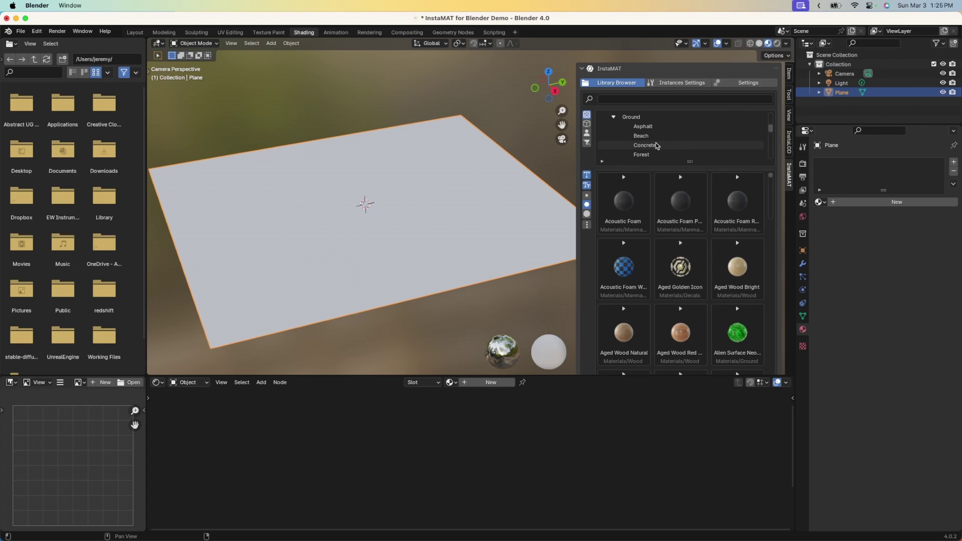
{"action": "left_click", "coordinate": [655, 145]}
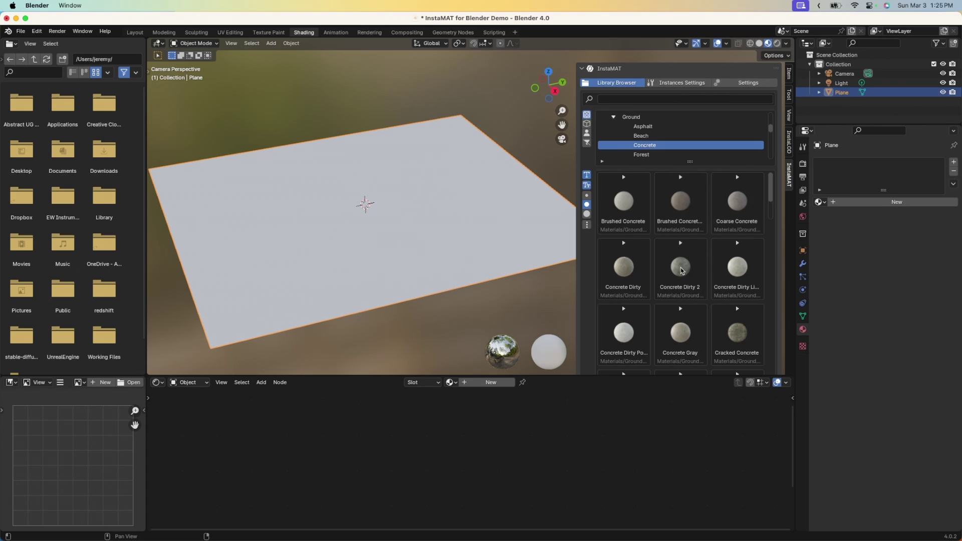
{"action": "scroll", "coordinate": [681, 278], "scroll_direction": "down", "scroll_amount": 2}
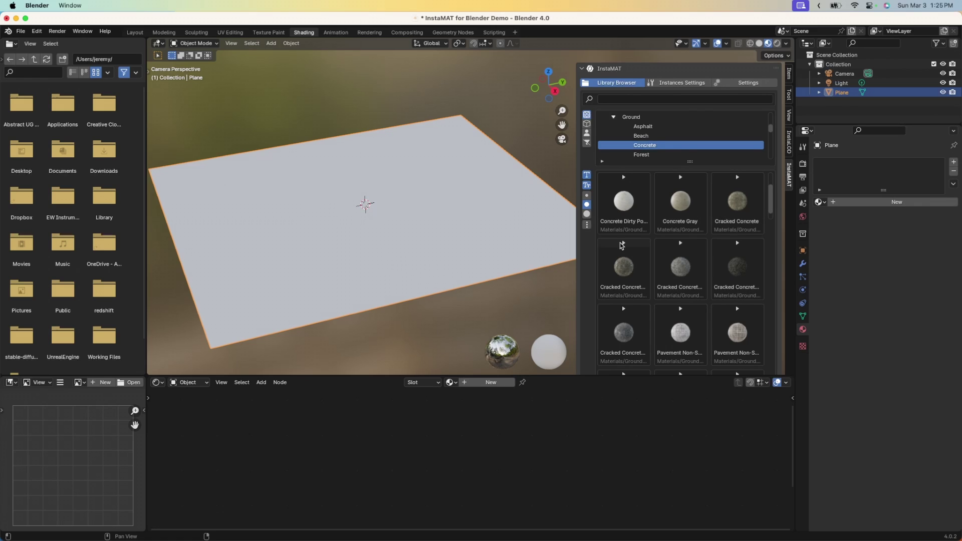
Open the Cracked Concrete Diamond Tiles Wet details and give the plane a new material, Material.001.
{"action": "left_click", "coordinate": [623, 245]}
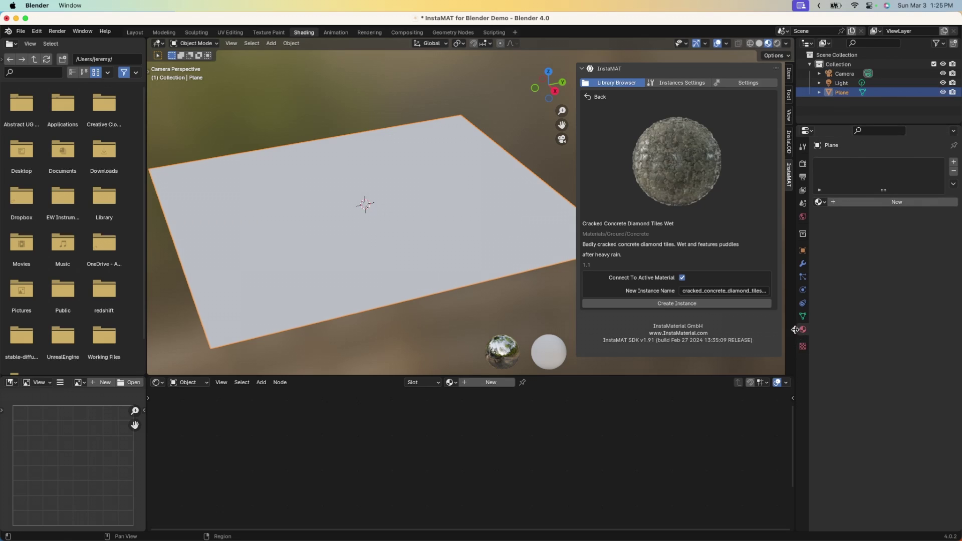
{"action": "left_click", "coordinate": [860, 201]}
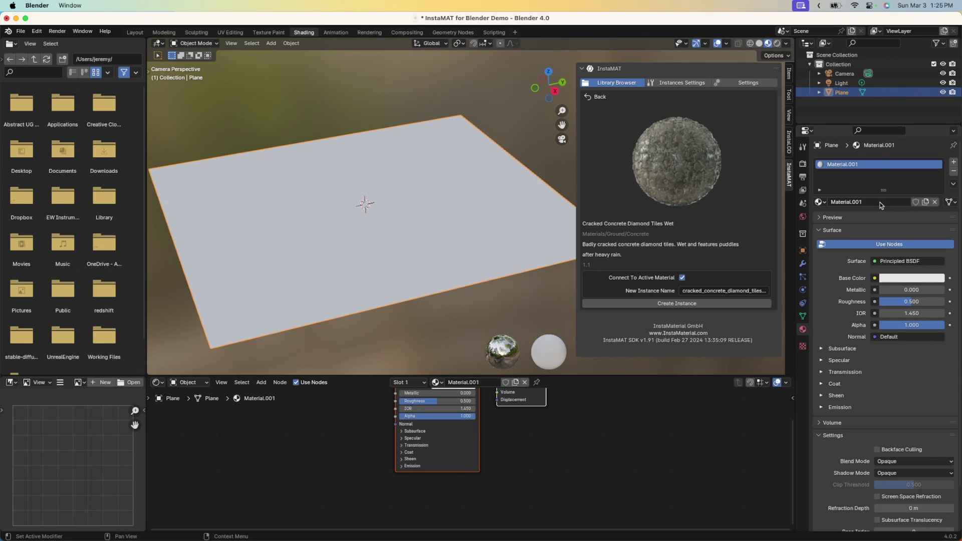
{"action": "mouse_move", "coordinate": [349, 434]}
{"action": "middle_mouse_down"}
{"action": "mouse_move", "coordinate": [341, 471]}
{"action": "mouse_move", "coordinate": [354, 445]}
{"action": "middle_mouse_up"}
{"action": "scroll", "coordinate": [353, 443], "scroll_direction": "down", "scroll_amount": 2}
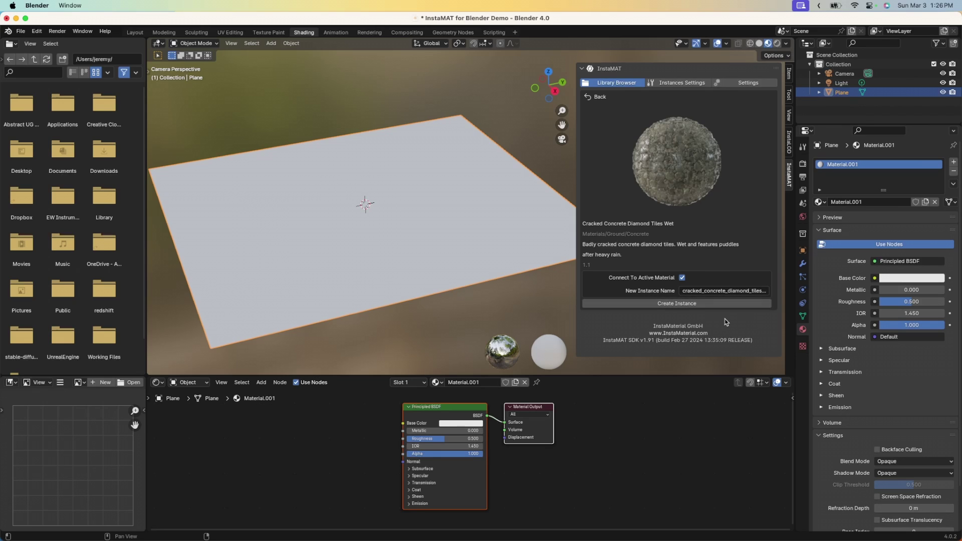
Create an InstaMAT instance of Cracked Concrete Diamond Tiles Wet on Material.001.
{"action": "left_click", "coordinate": [655, 304]}
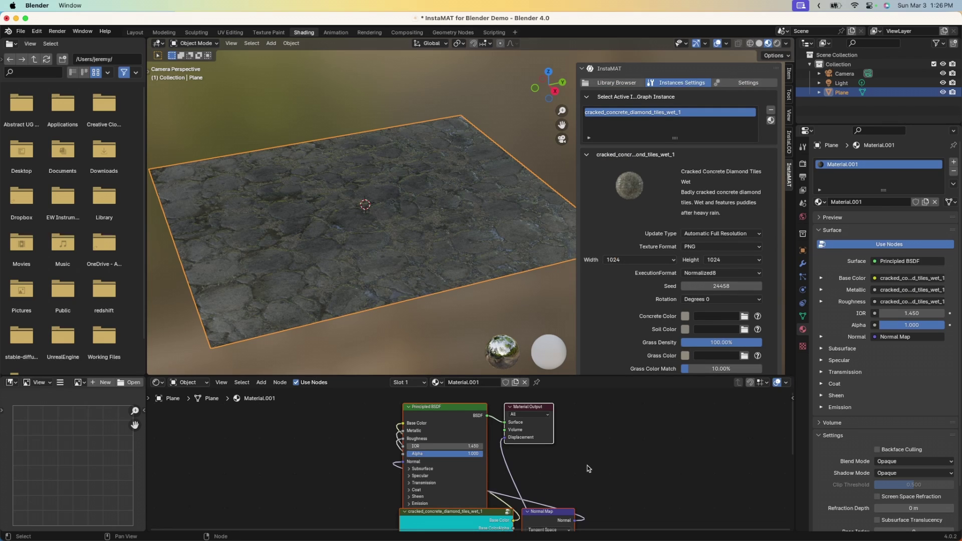
{"action": "middle_click_drag", "start_coordinate": [589, 469], "coordinate": [556, 467]}
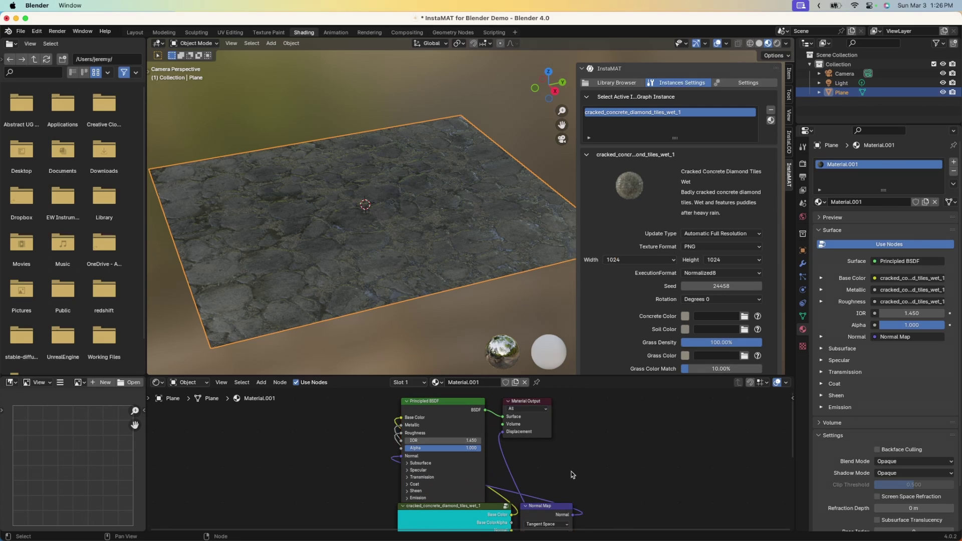
{"action": "right_click_drag", "start_coordinate": [568, 472], "coordinate": [451, 426], "text": "ctrl"}
Move the Principled BSDF and Output nodes aside and shift the InstaMAT node left.
{"action": "left_click_drag", "start_coordinate": [444, 404], "coordinate": [660, 433]}
{"action": "scroll", "coordinate": [401, 452], "scroll_direction": "right", "scroll_amount": 3}
{"action": "scroll", "coordinate": [269, 452], "scroll_direction": "down", "scroll_amount": 5}
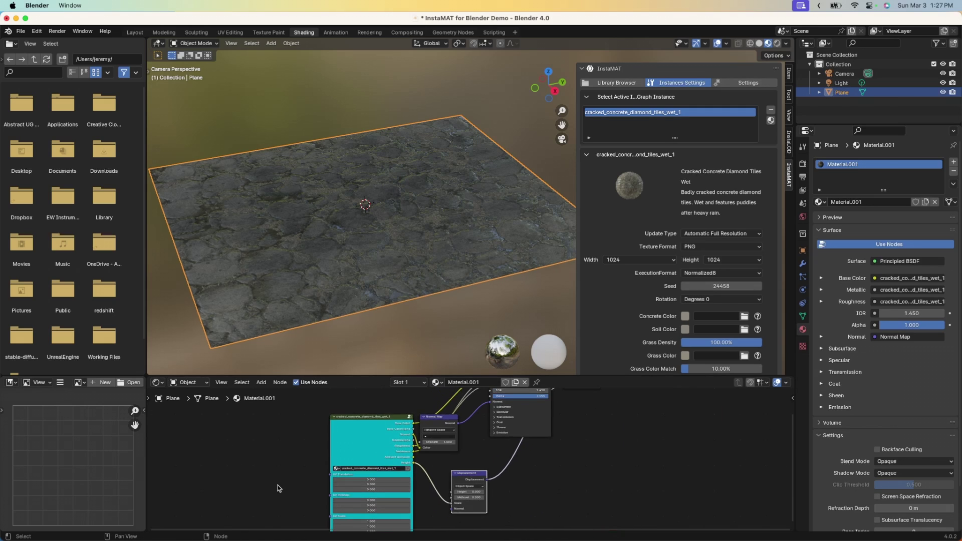
{"action": "scroll", "coordinate": [268, 451], "scroll_direction": "right", "scroll_amount": 2}
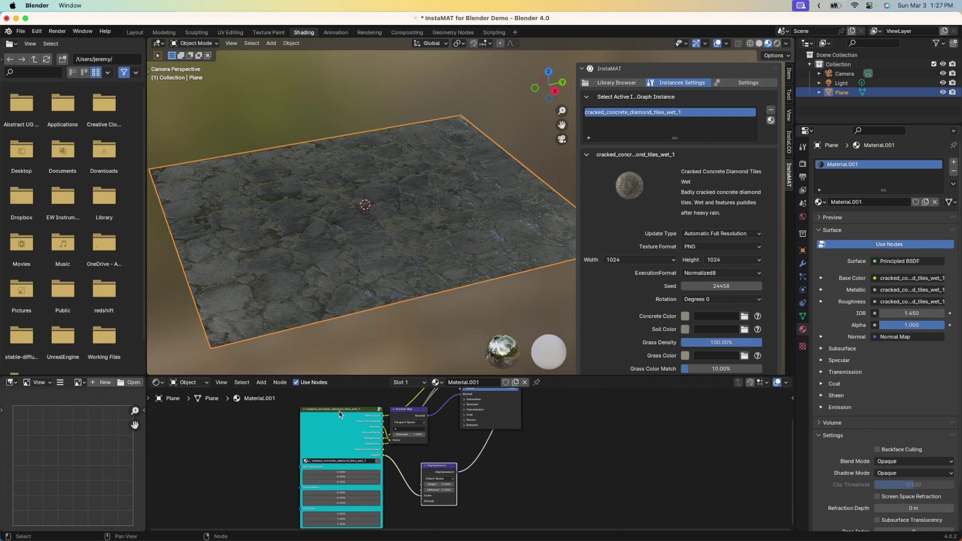
{"action": "left_click_drag", "start_coordinate": [342, 413], "coordinate": [295, 420]}
{"action": "scroll", "coordinate": [545, 451], "scroll_direction": "up", "scroll_amount": 3}
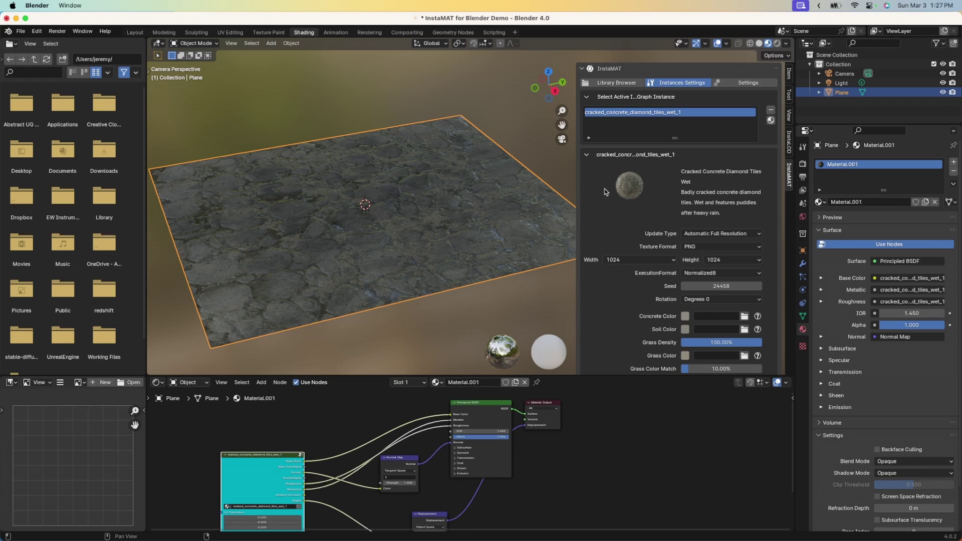
{"action": "scroll", "coordinate": [613, 206], "scroll_direction": "down", "scroll_amount": 5}
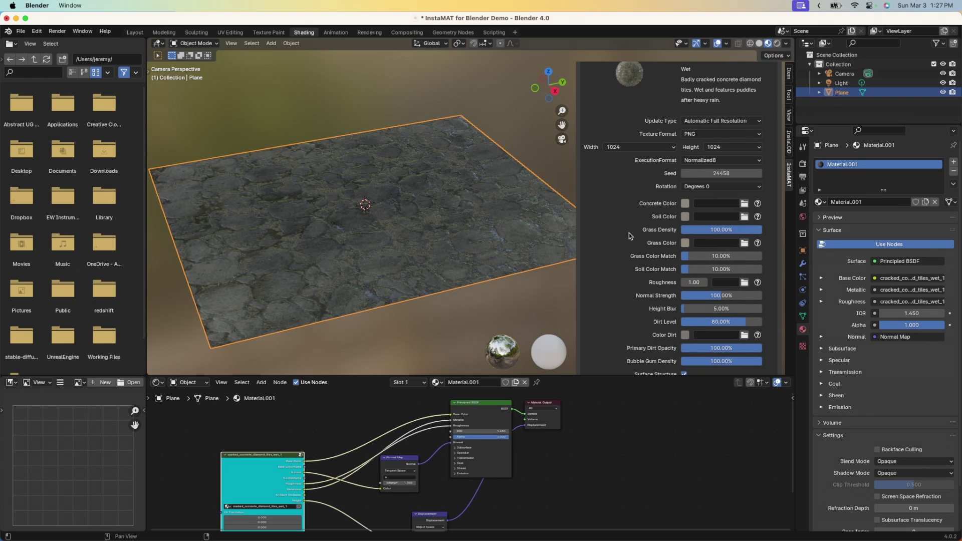
{"action": "scroll", "coordinate": [617, 251], "scroll_direction": "down", "scroll_amount": 5}
{"action": "scroll", "coordinate": [616, 244], "scroll_direction": "up", "scroll_amount": 3}
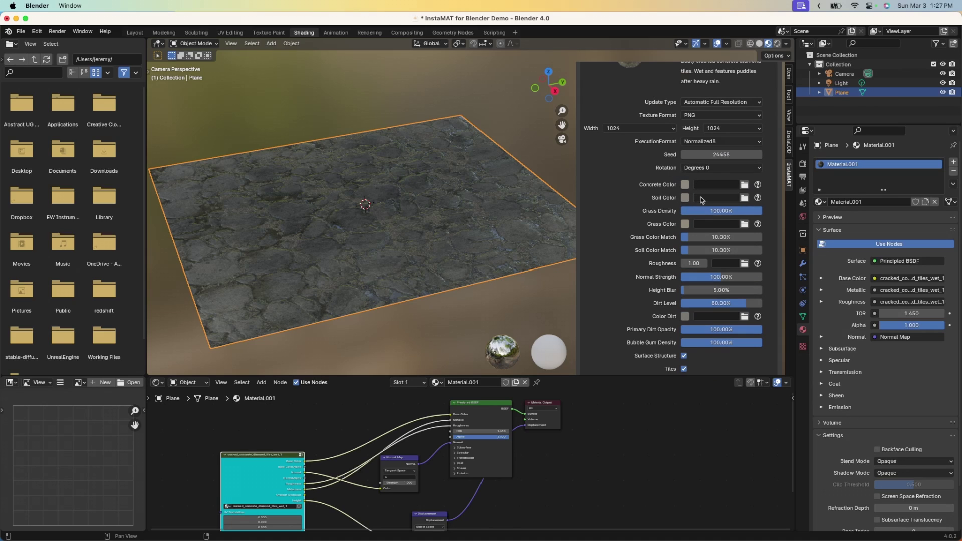
{"action": "scroll", "coordinate": [638, 194], "scroll_direction": "up", "scroll_amount": 1}
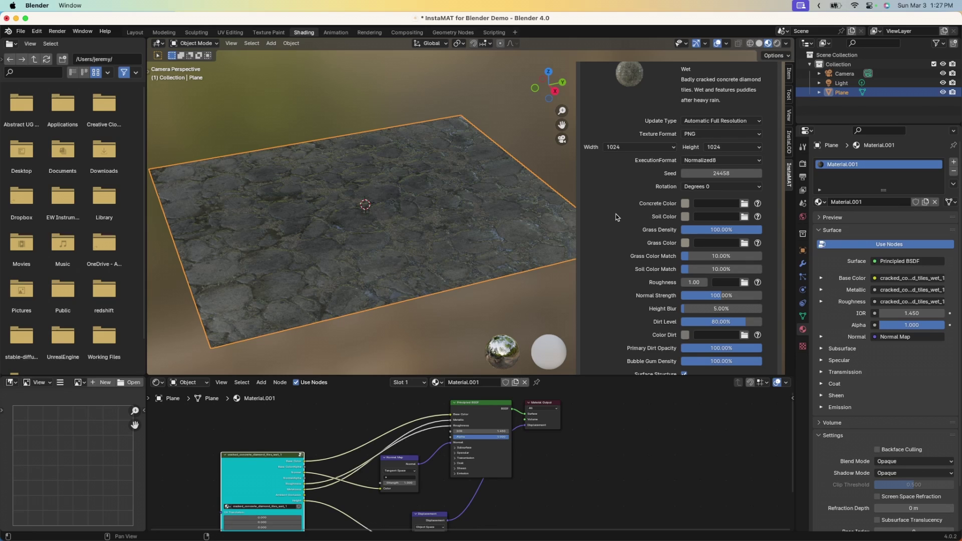
{"action": "scroll", "coordinate": [615, 217], "scroll_direction": "up", "scroll_amount": 1}
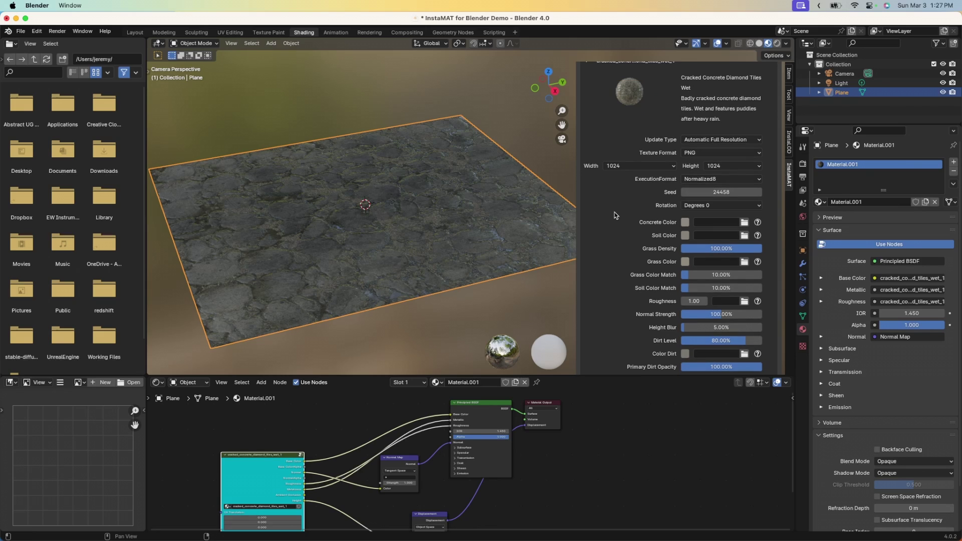
Set the cracked concrete material's Seed to 1234 to regenerate the crack pattern.
{"action": "left_click", "coordinate": [713, 193]}
{"action": "type", "text": "1234"}
{"action": "key", "text": "Return"}
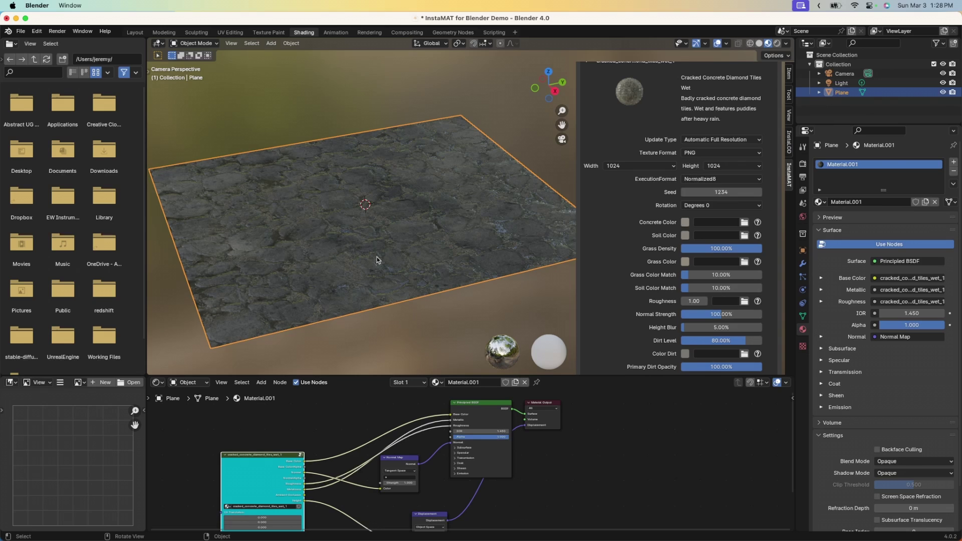
{"action": "scroll", "coordinate": [377, 260], "scroll_direction": "up", "scroll_amount": 2}
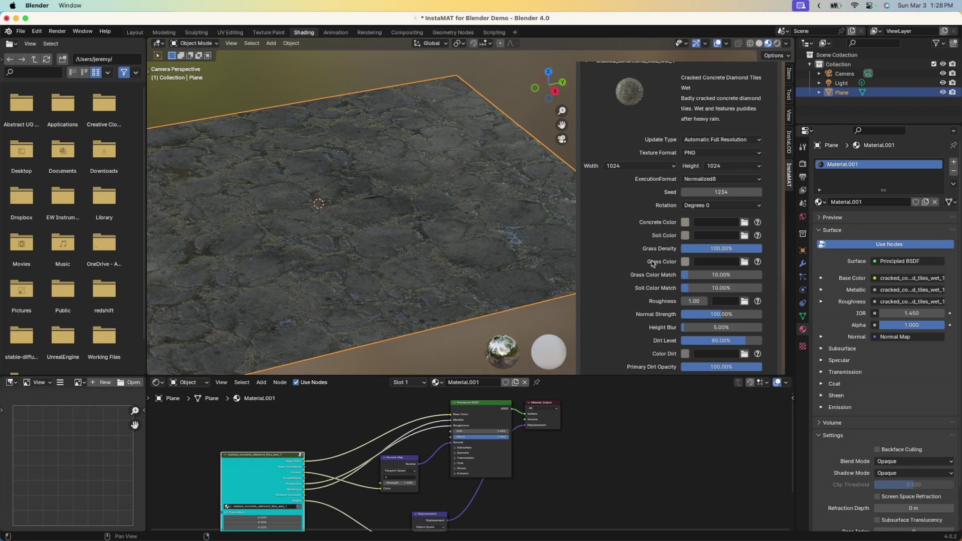
Drag the cracked concrete Grass Density down to about 20% (20.11%).
{"action": "left_click", "coordinate": [701, 248]}
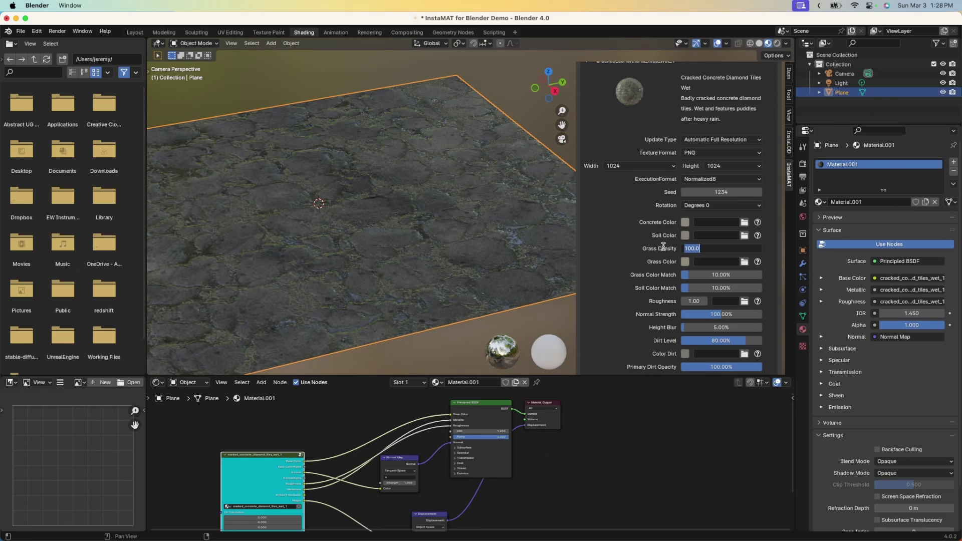
{"action": "key", "text": "Return"}
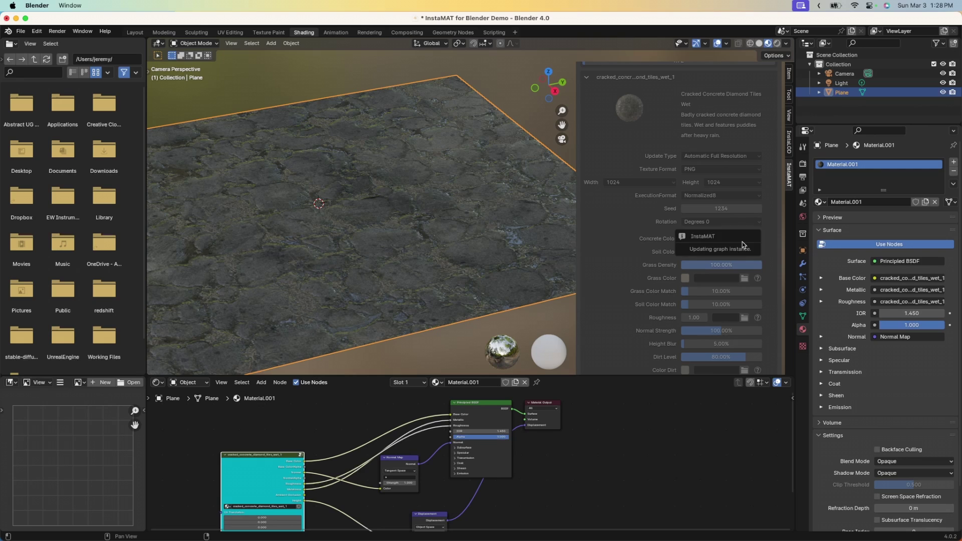
{"action": "left_click_drag", "start_coordinate": [722, 249], "coordinate": [636, 245]}
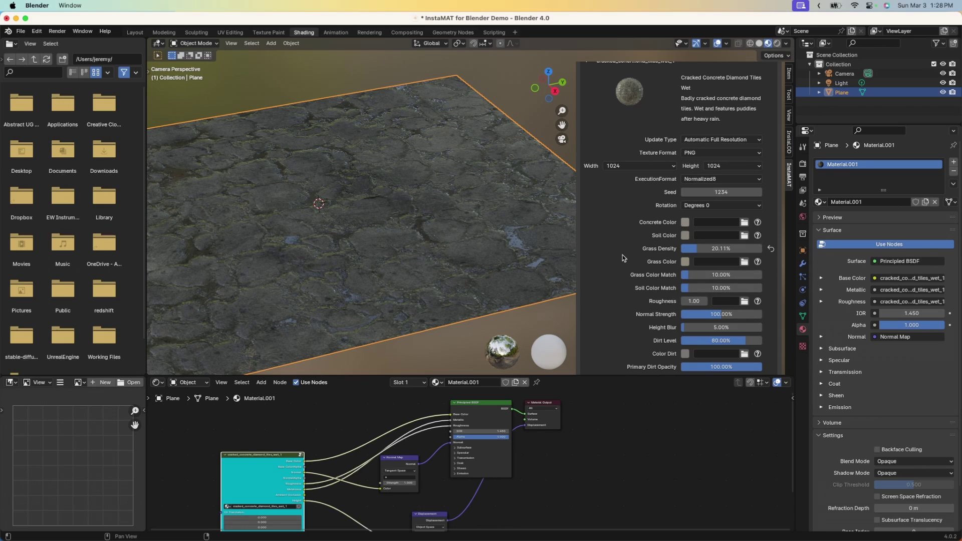
{"action": "scroll", "coordinate": [622, 256], "scroll_direction": "up", "scroll_amount": 2}
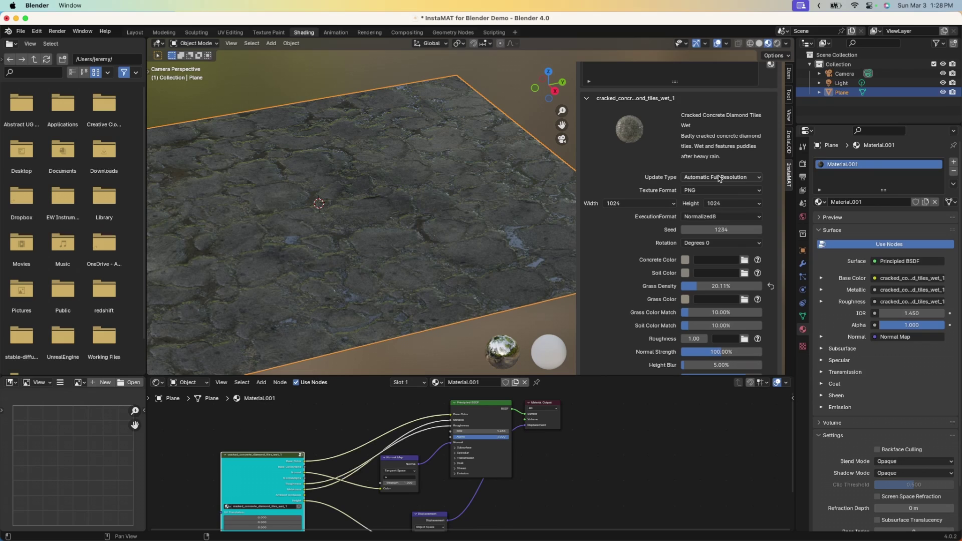
Set the InstaMAT Update Type to Manual Full Resolution.
{"action": "left_click", "coordinate": [720, 179]}
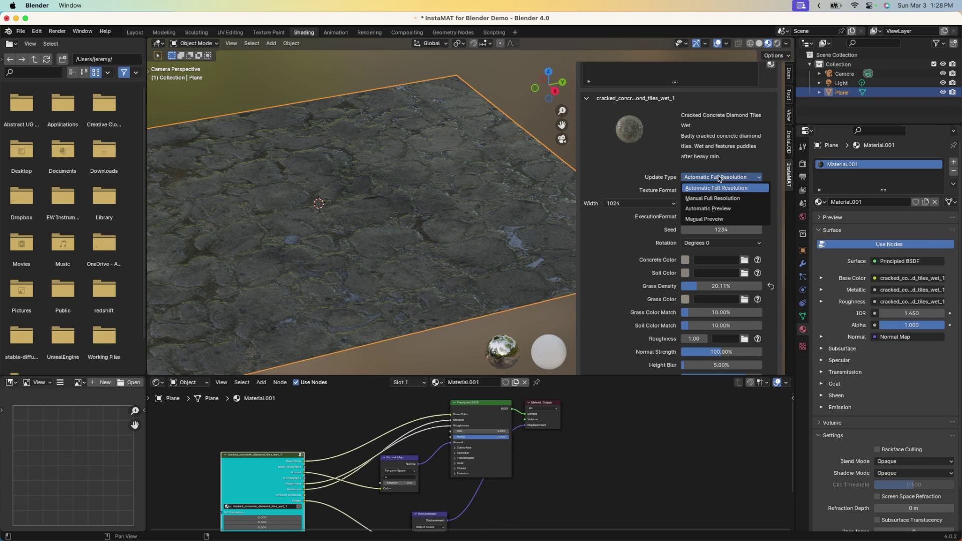
{"action": "left_click", "coordinate": [698, 199]}
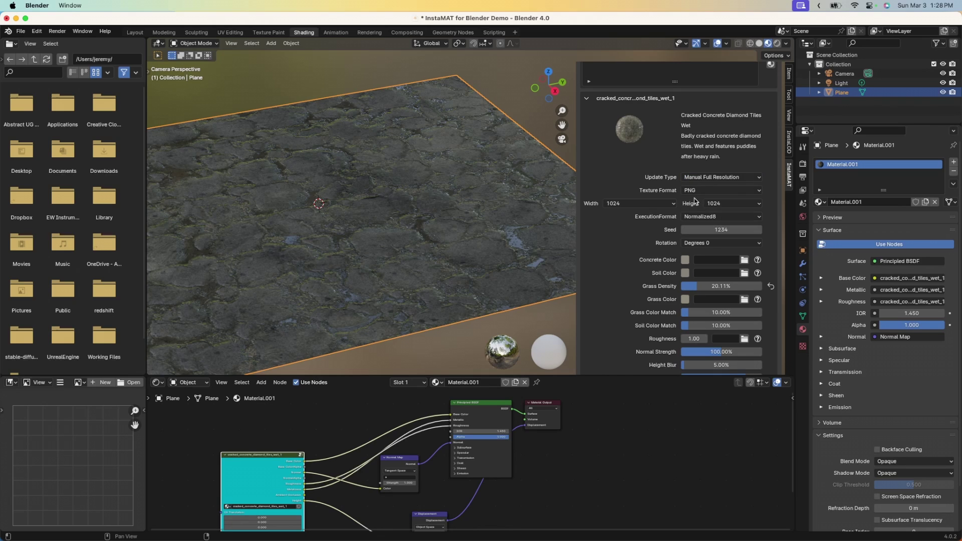
{"action": "scroll", "coordinate": [633, 231], "scroll_direction": "down", "scroll_amount": 1}
{"action": "scroll", "coordinate": [632, 234], "scroll_direction": "down", "scroll_amount": 2}
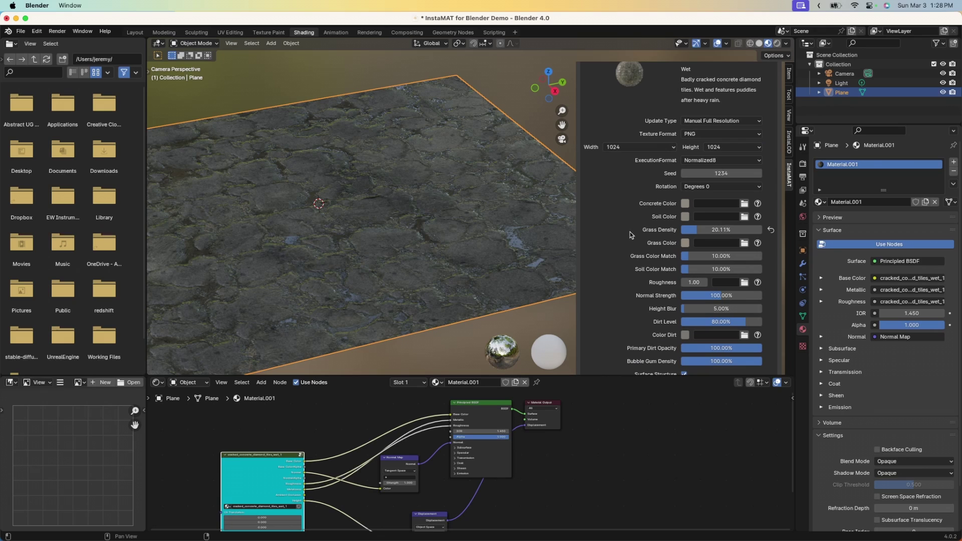
Raise Grass Density and Dirt Level on the cracked concrete instance to 100%.
{"action": "left_click_drag", "start_coordinate": [717, 229], "coordinate": [762, 229]}
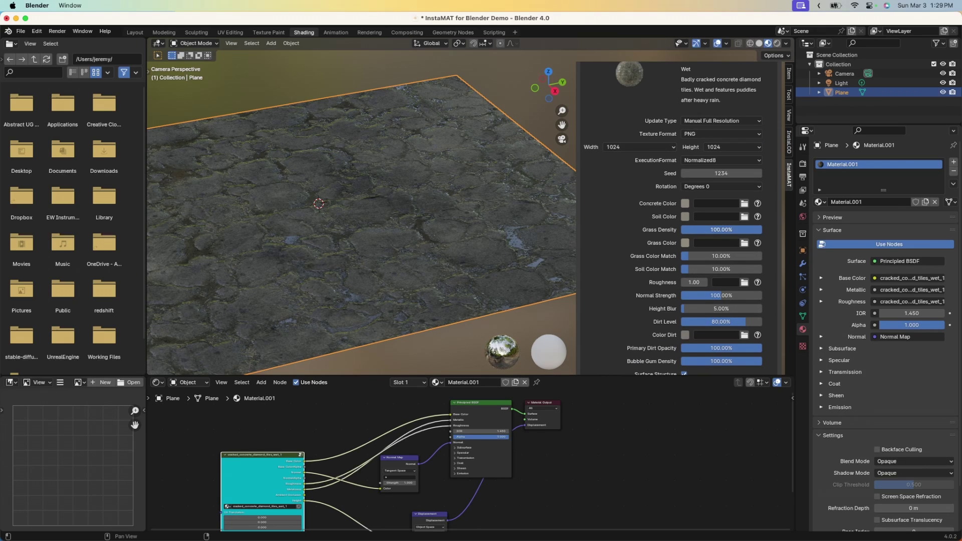
{"action": "scroll", "coordinate": [637, 247], "scroll_direction": "down", "scroll_amount": 3}
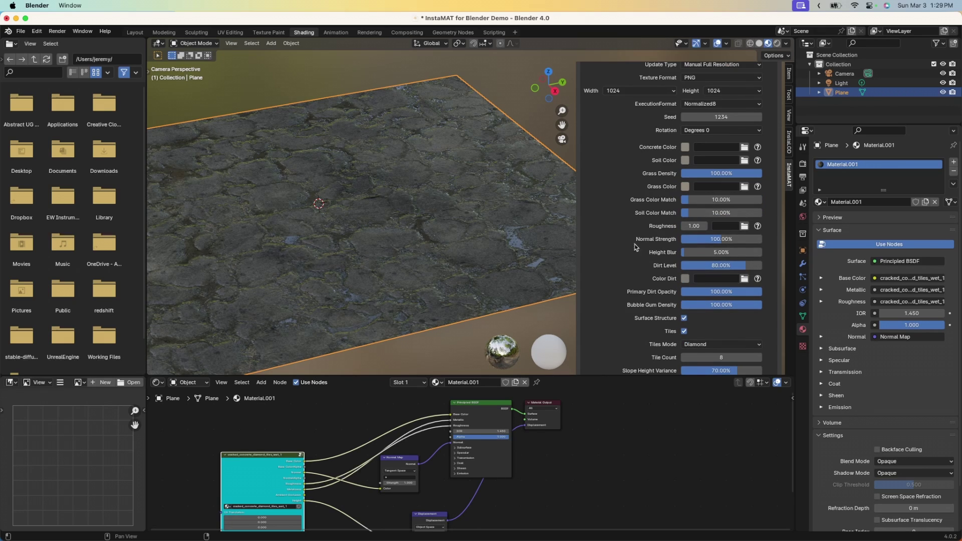
{"action": "left_click_drag", "start_coordinate": [721, 269], "coordinate": [738, 269]}
{"action": "scroll", "coordinate": [650, 284], "scroll_direction": "down", "scroll_amount": 2}
{"action": "scroll", "coordinate": [644, 284], "scroll_direction": "up", "scroll_amount": 3}
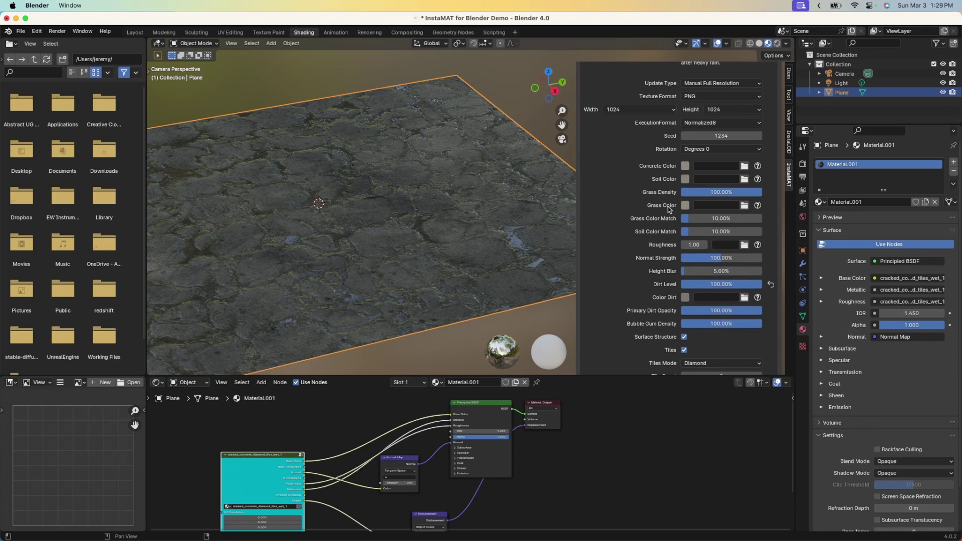
Switch Tiles Mode to Herringbone and increase Tile Count to 10.
{"action": "scroll", "coordinate": [652, 269], "scroll_direction": "down", "scroll_amount": 5}
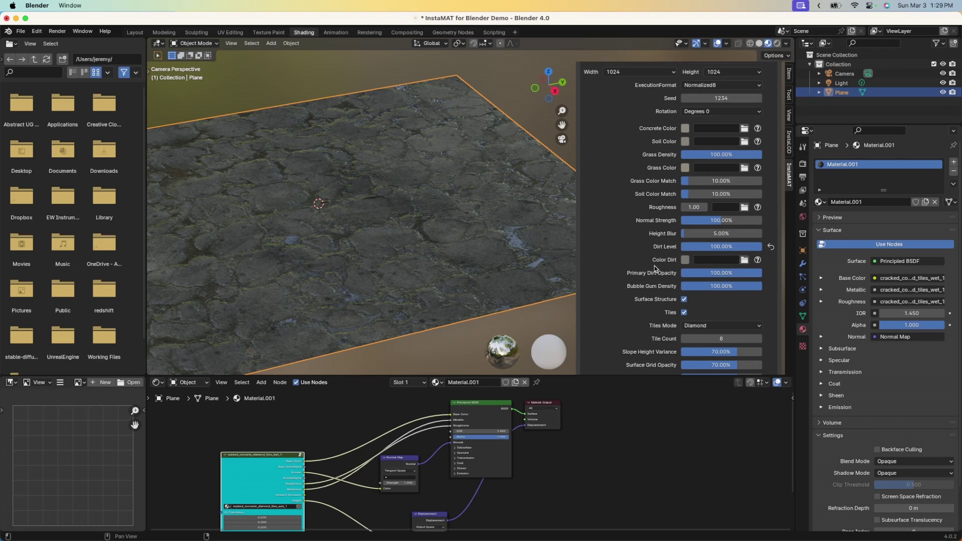
{"action": "left_click", "coordinate": [743, 270]}
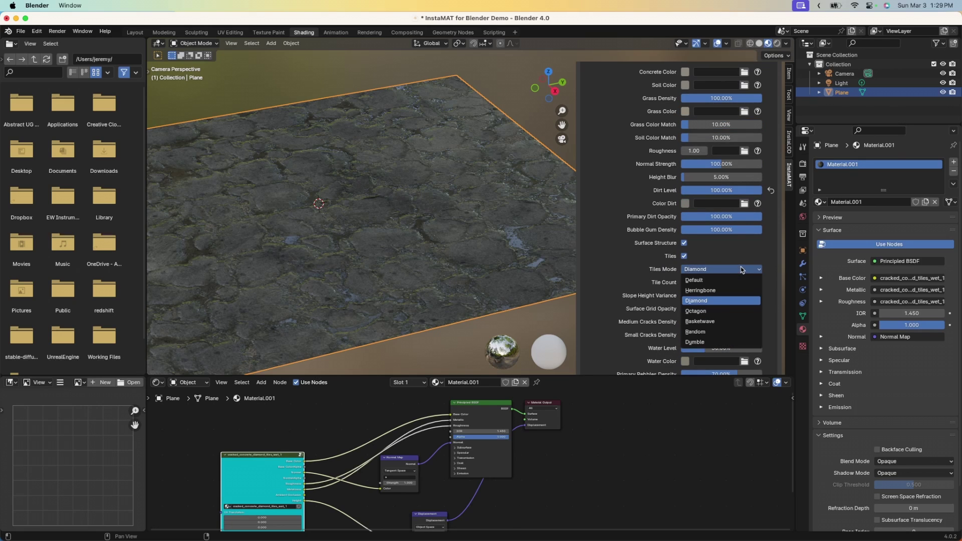
{"action": "left_click", "coordinate": [731, 294]}
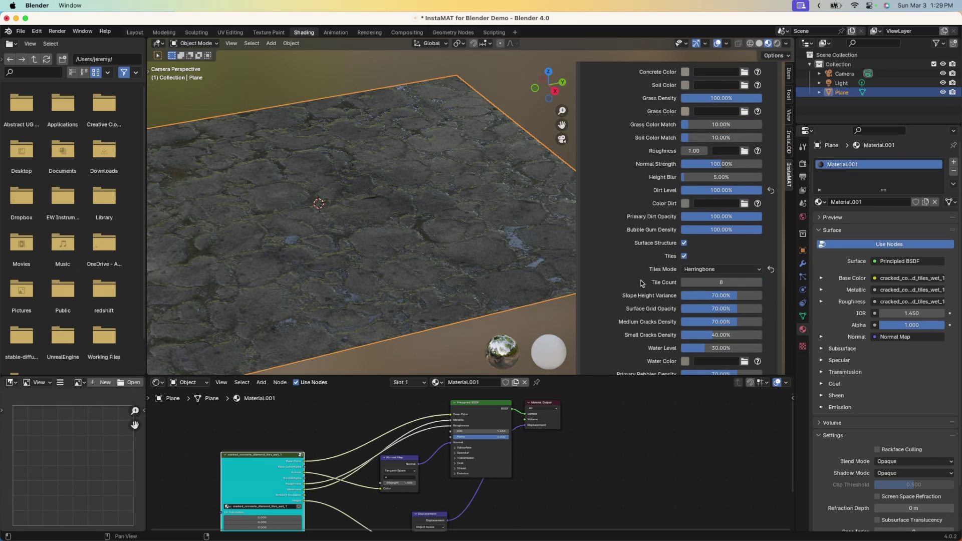
{"action": "scroll", "coordinate": [641, 288], "scroll_direction": "down", "scroll_amount": 1}
{"action": "left_click_drag", "start_coordinate": [692, 264], "coordinate": [712, 264]}
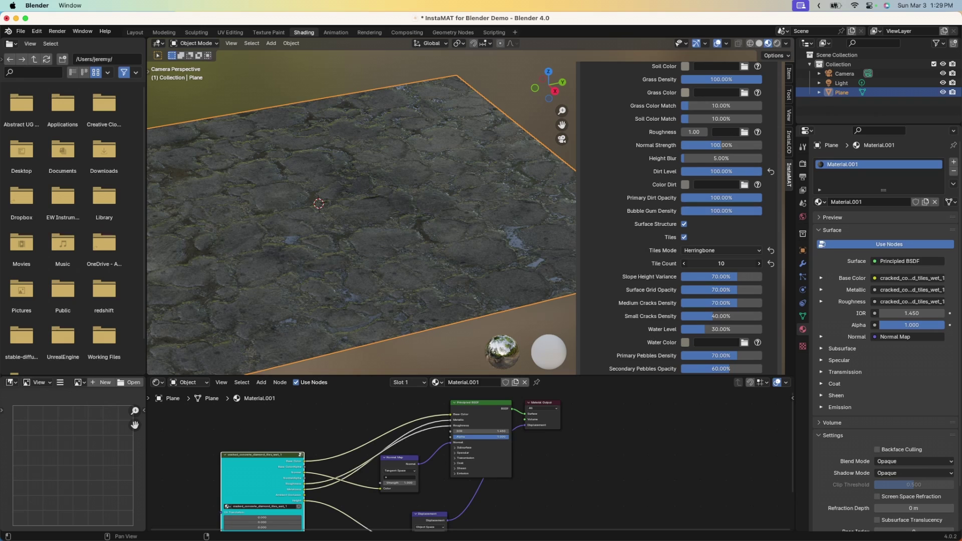
{"action": "scroll", "coordinate": [622, 263], "scroll_direction": "down", "scroll_amount": 5}
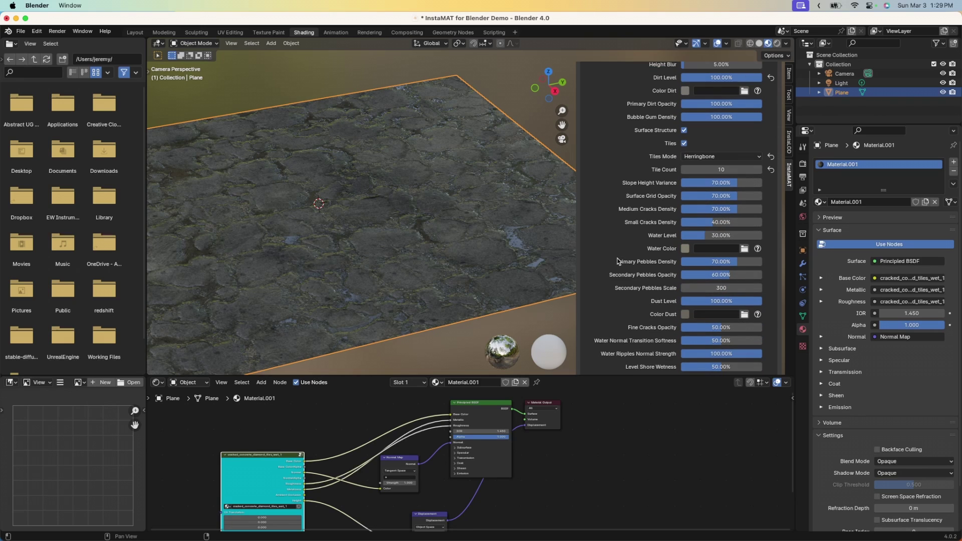
{"action": "scroll", "coordinate": [617, 261], "scroll_direction": "down", "scroll_amount": 6}
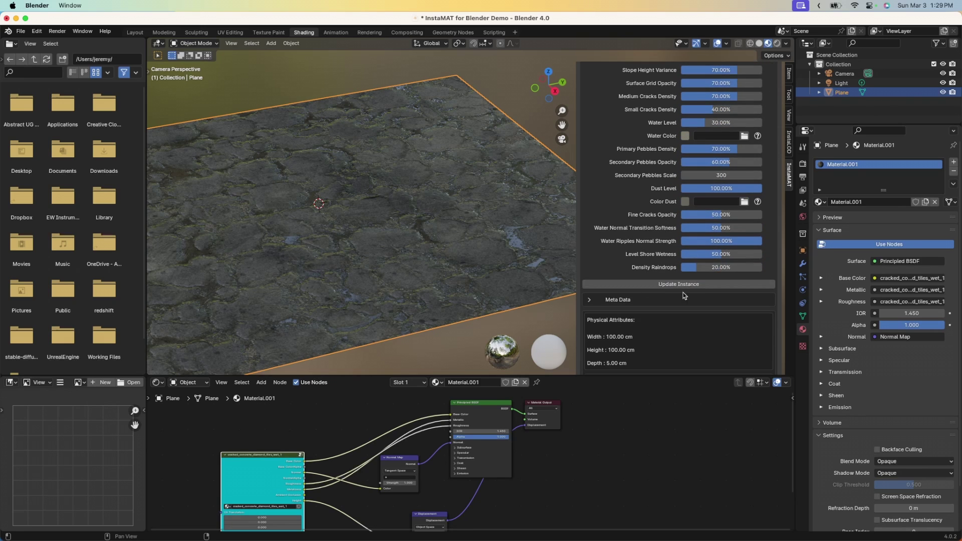
Update the InstaMAT instance so the plane shows herringbone tiles with full grass and dirt.
{"action": "left_click", "coordinate": [659, 287]}
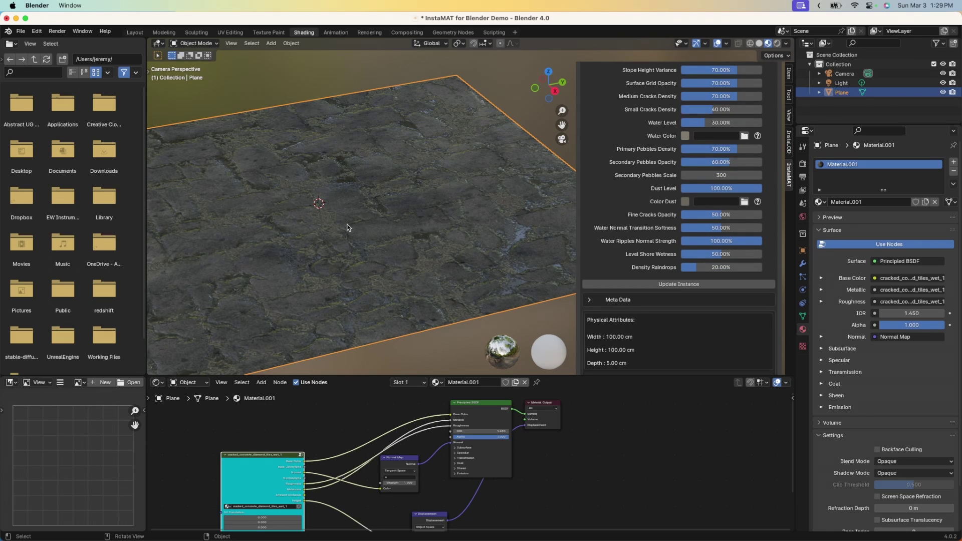
{"action": "scroll", "coordinate": [349, 227], "scroll_direction": "down", "scroll_amount": 4}
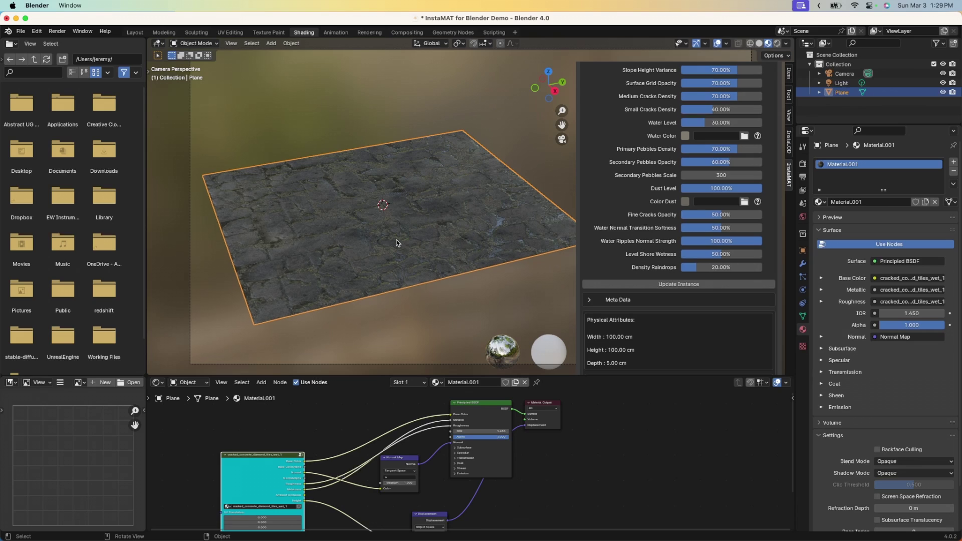
{"action": "scroll", "coordinate": [598, 249], "scroll_direction": "up", "scroll_amount": 10}
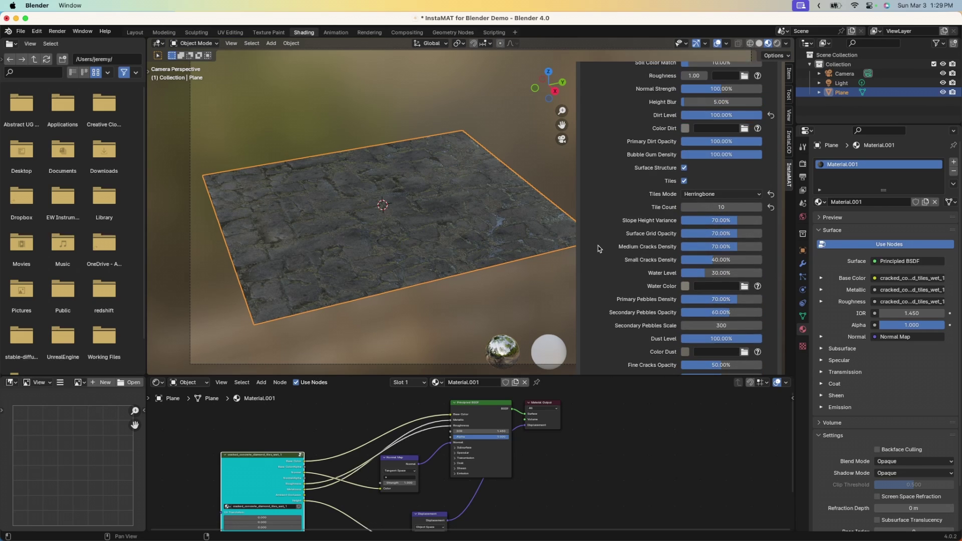
{"action": "scroll", "coordinate": [599, 249], "scroll_direction": "up", "scroll_amount": 10}
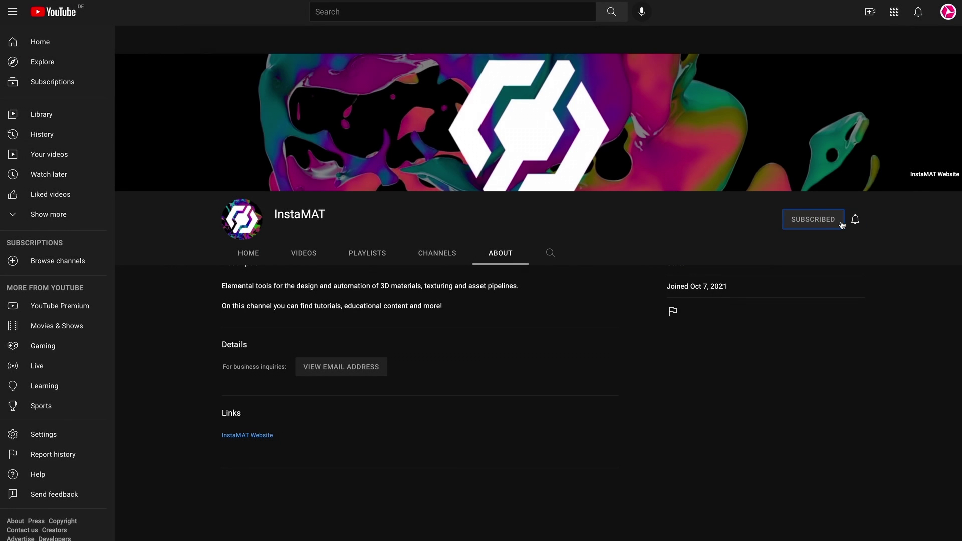
Set InstaMAT's YouTube bell to All, then follow InstaMAT on Twitter with notifications on.
{"action": "left_click", "coordinate": [857, 221]}
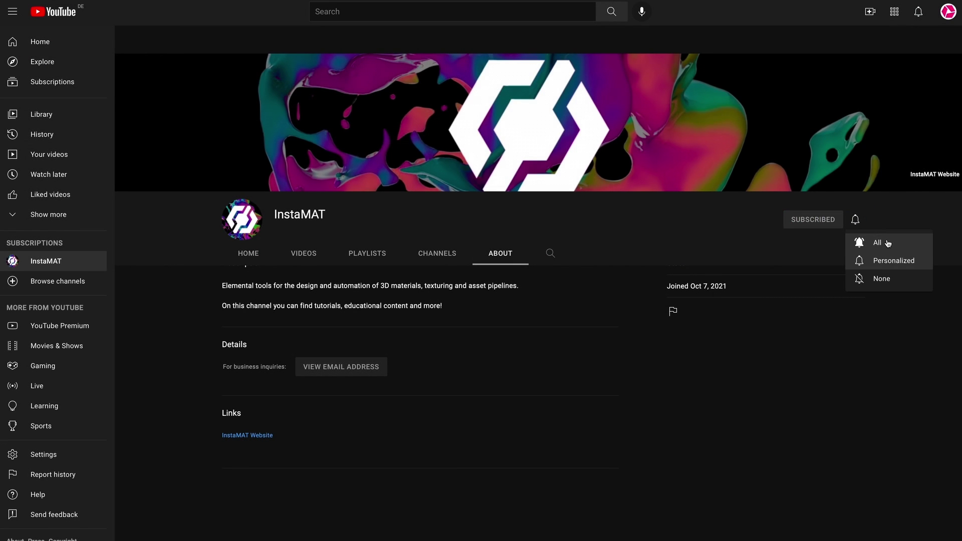
{"action": "left_click", "coordinate": [889, 243]}
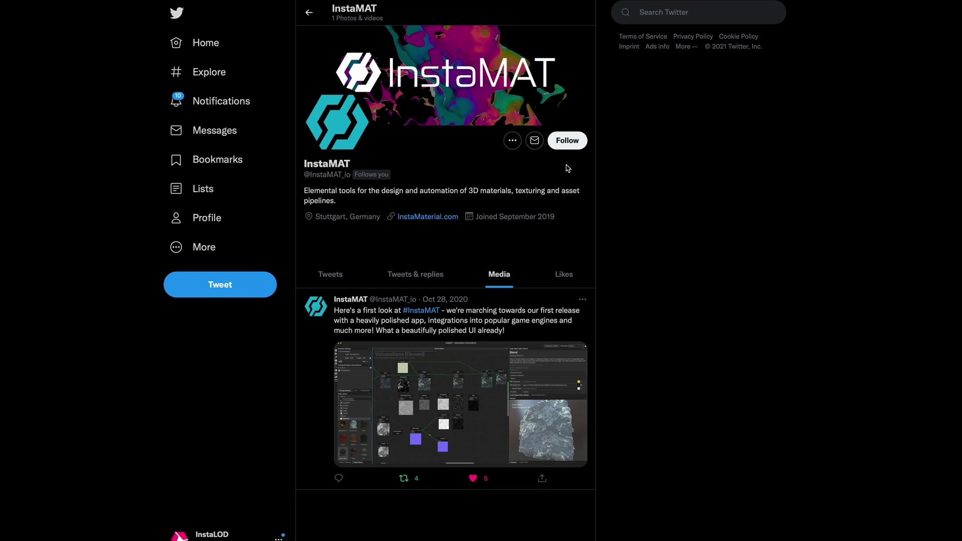
{"action": "left_click", "coordinate": [565, 146]}
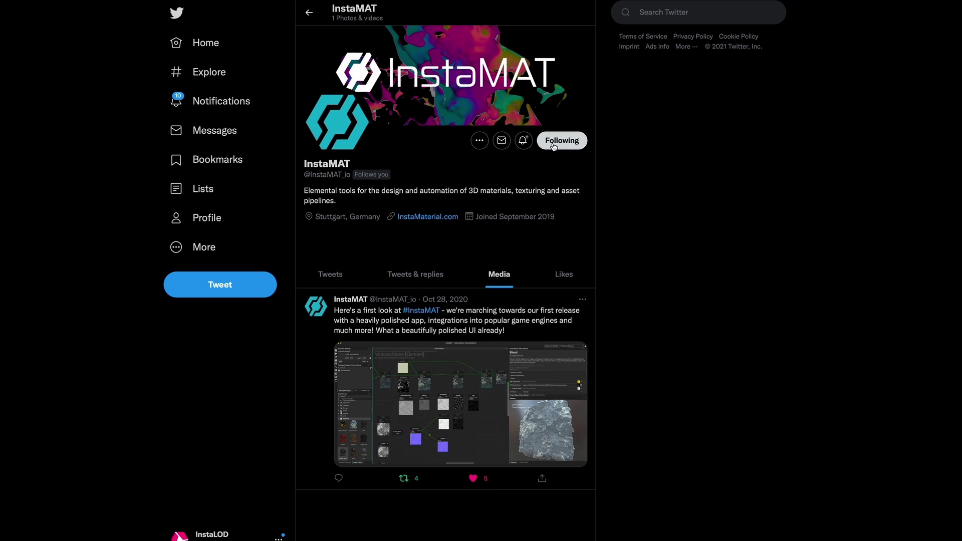
{"action": "left_click", "coordinate": [524, 142]}
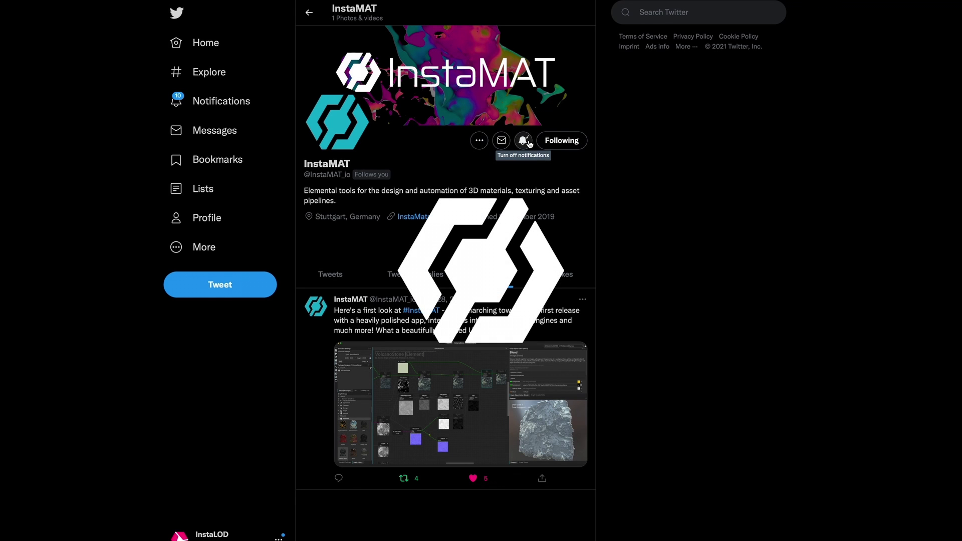